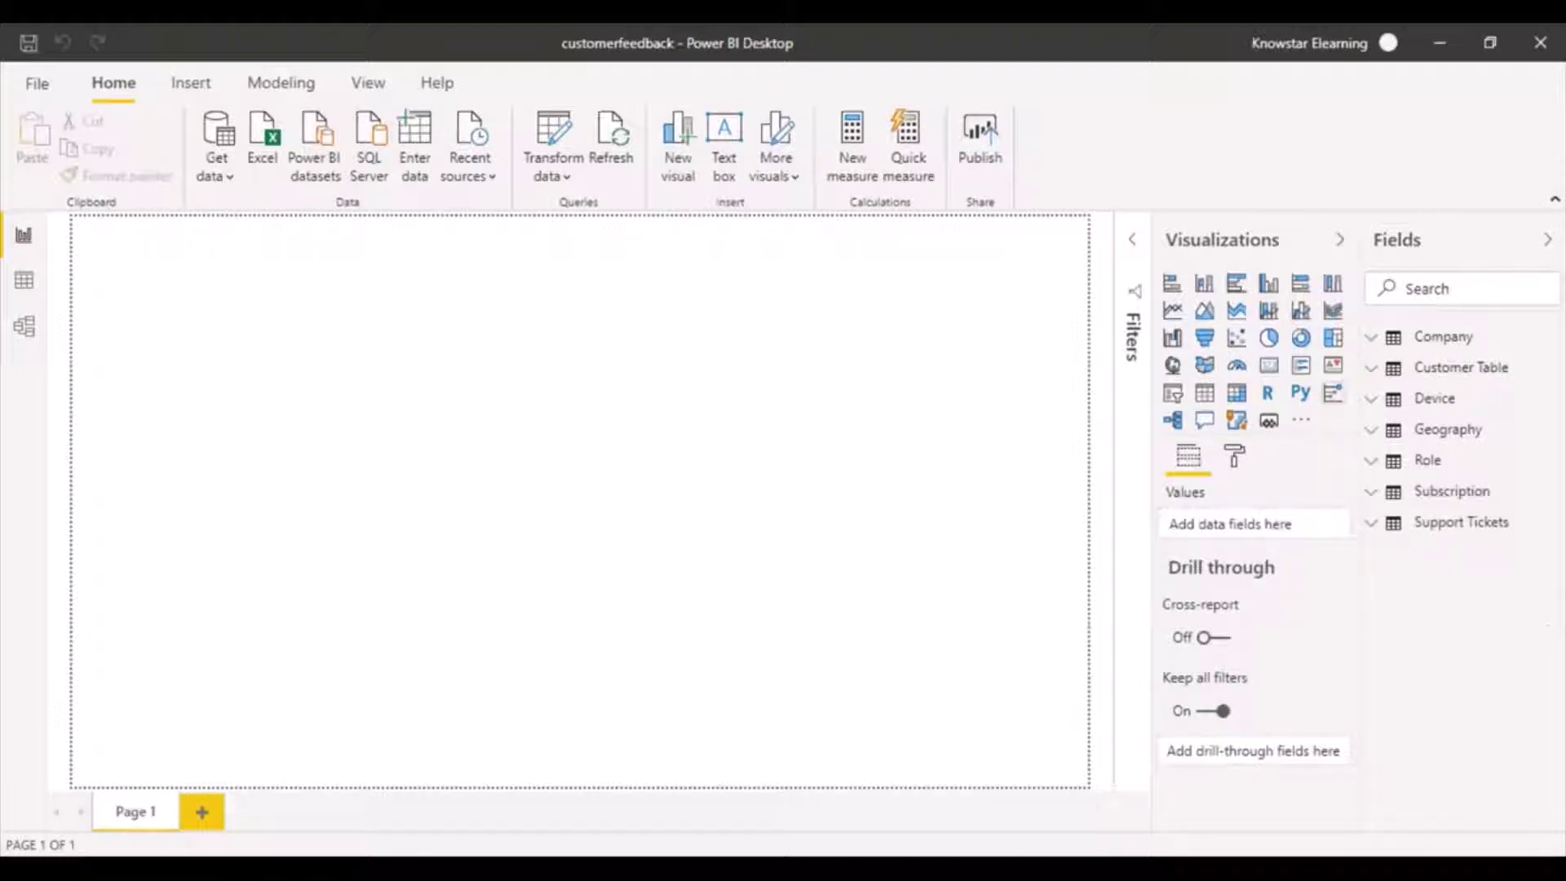
Step: Add a Key influencers visual and stretch it across the left half of the page
{"action": "left_click", "coordinate": [1334, 394]}
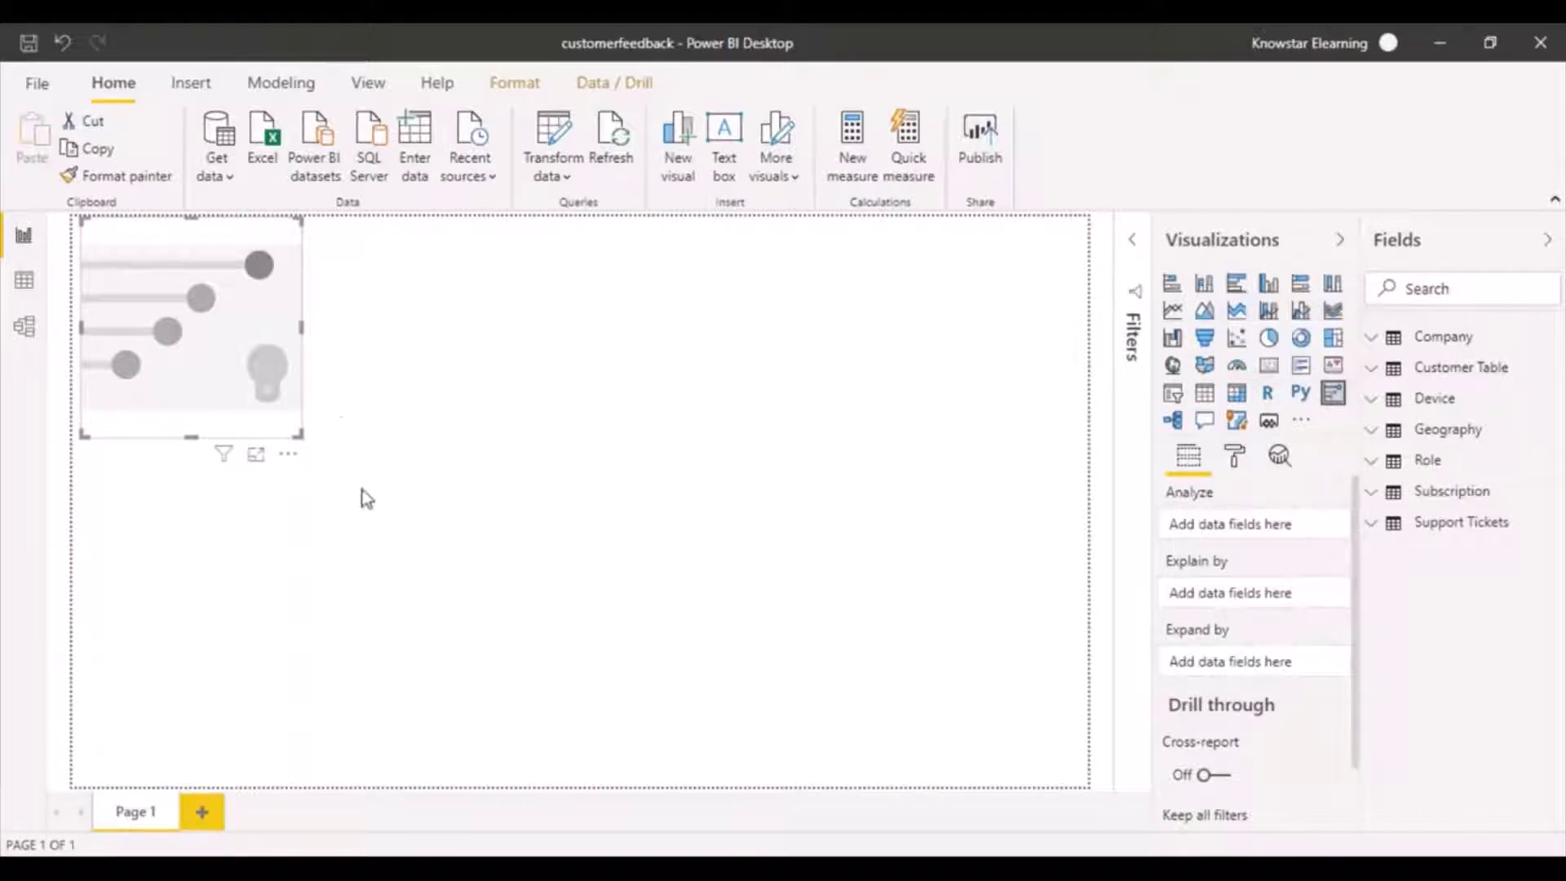
{"action": "left_click_drag", "start_coordinate": [299, 435], "coordinate": [665, 668]}
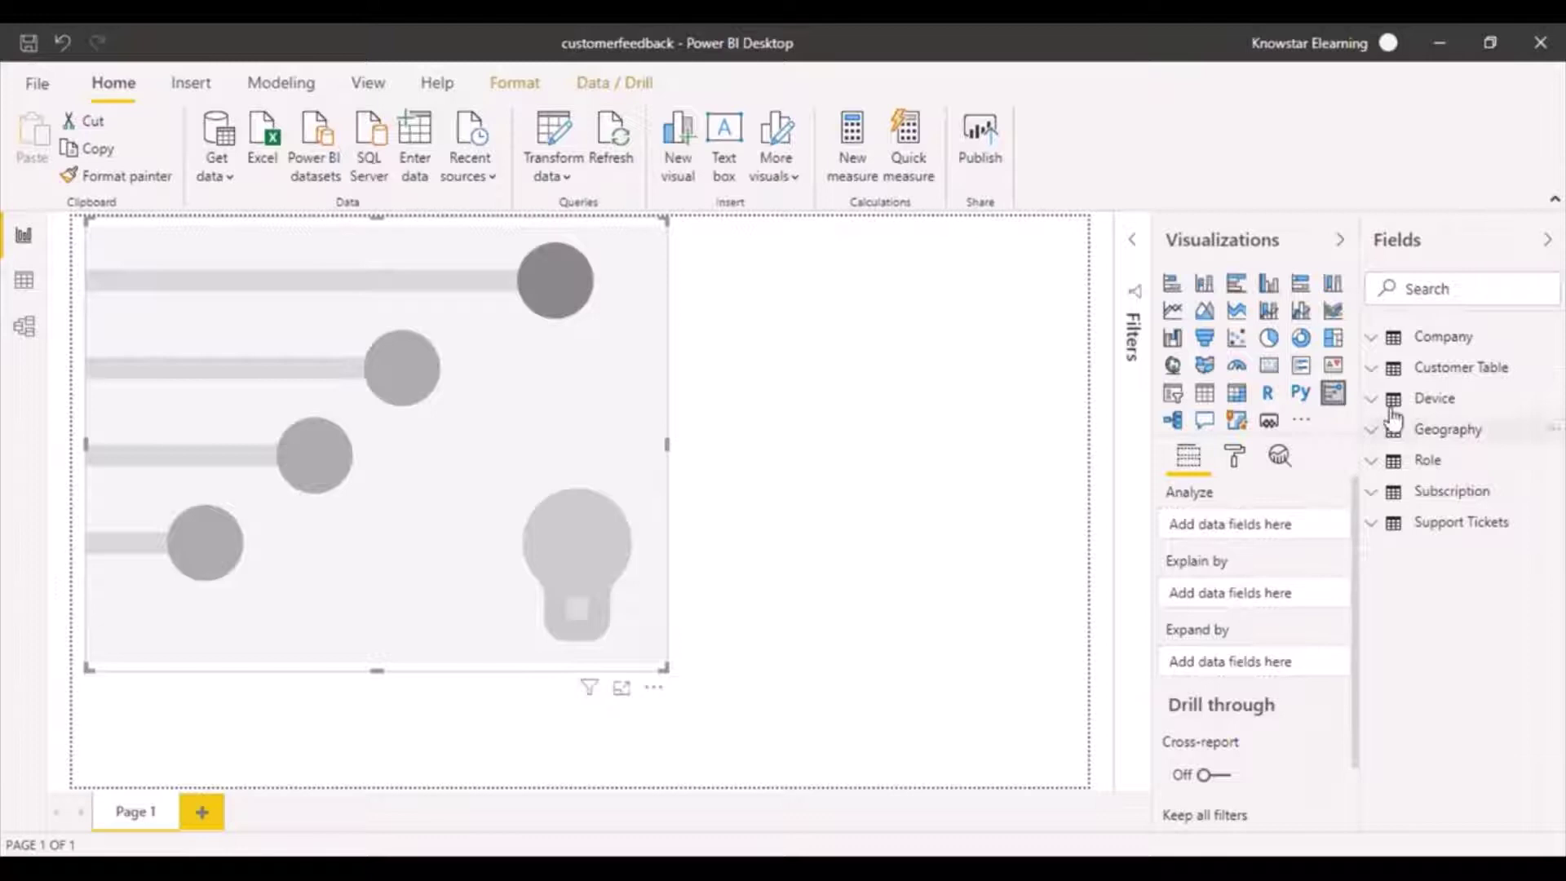
Step: Analyze Rating from Customer Table, explained by Country-Region from the Geography table
{"action": "left_click", "coordinate": [1374, 376]}
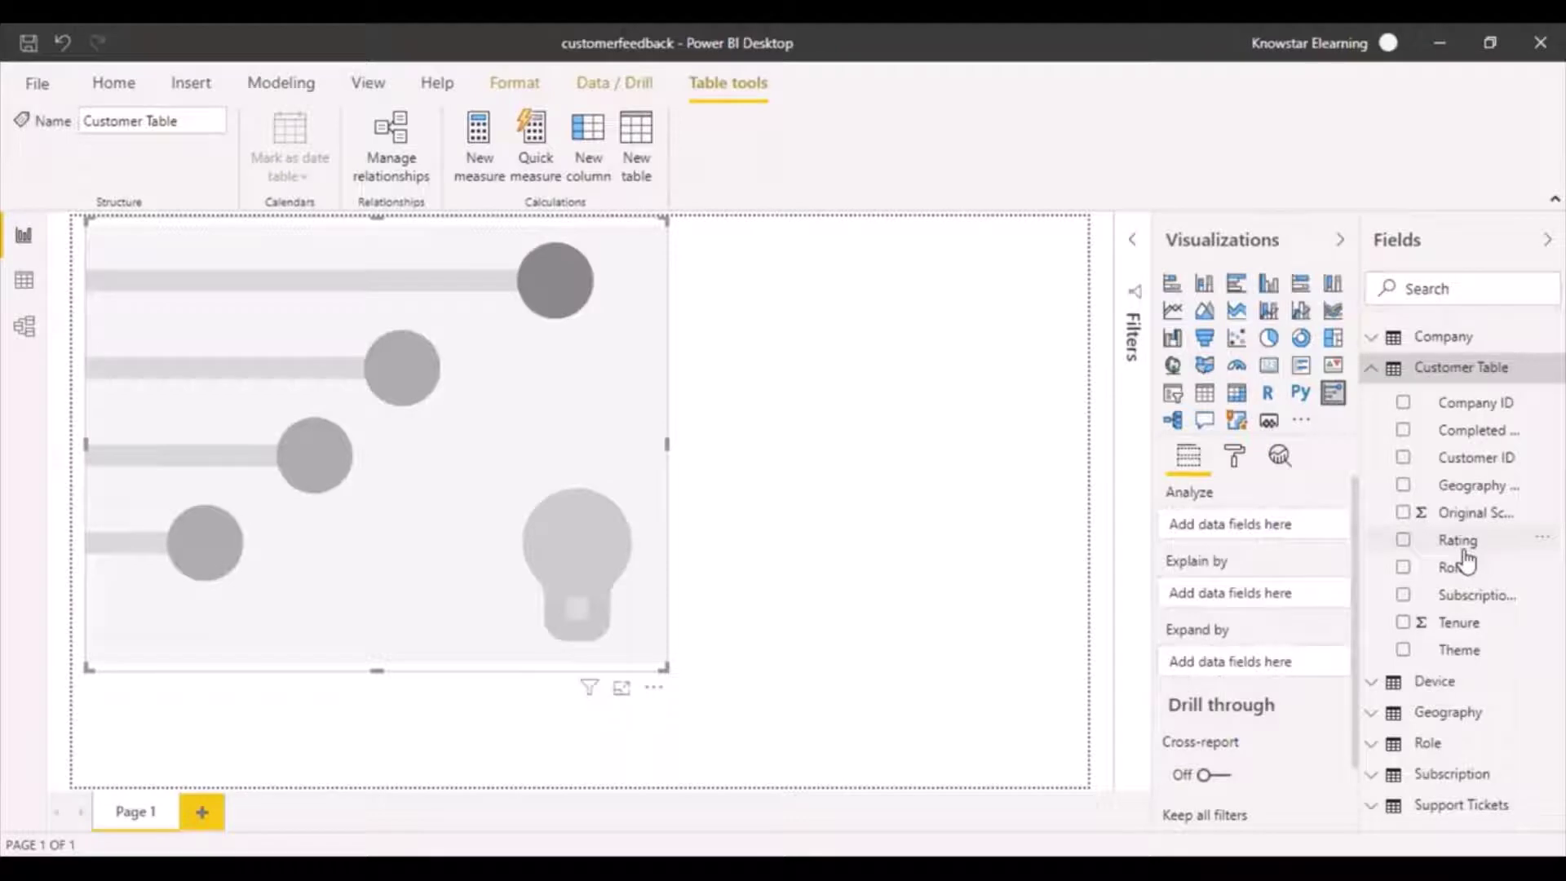
{"action": "left_click", "coordinate": [1404, 540]}
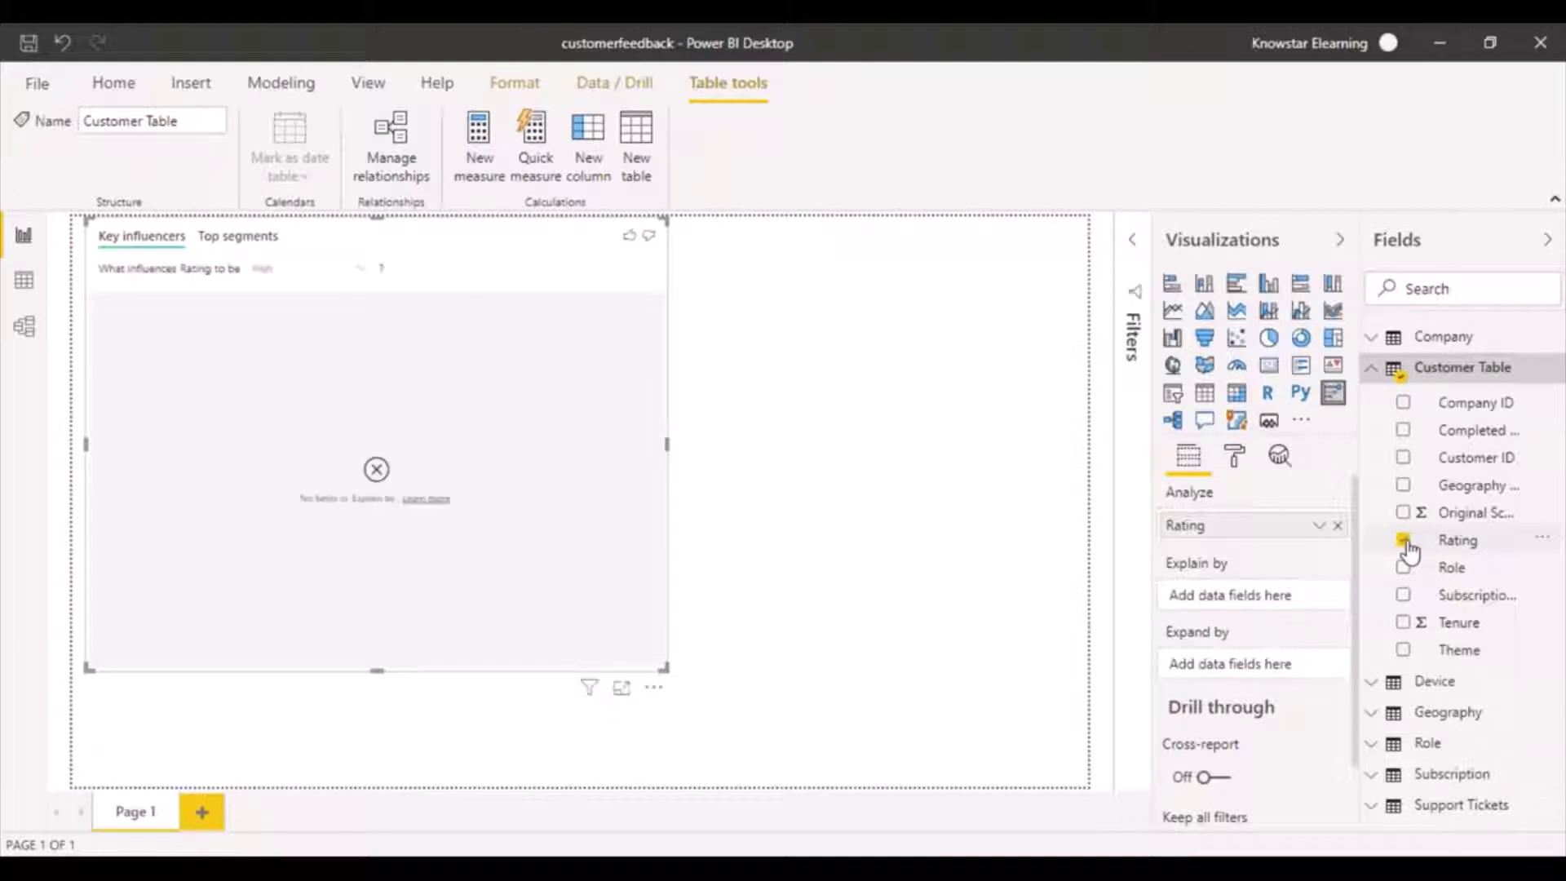
{"action": "left_click", "coordinate": [1374, 370]}
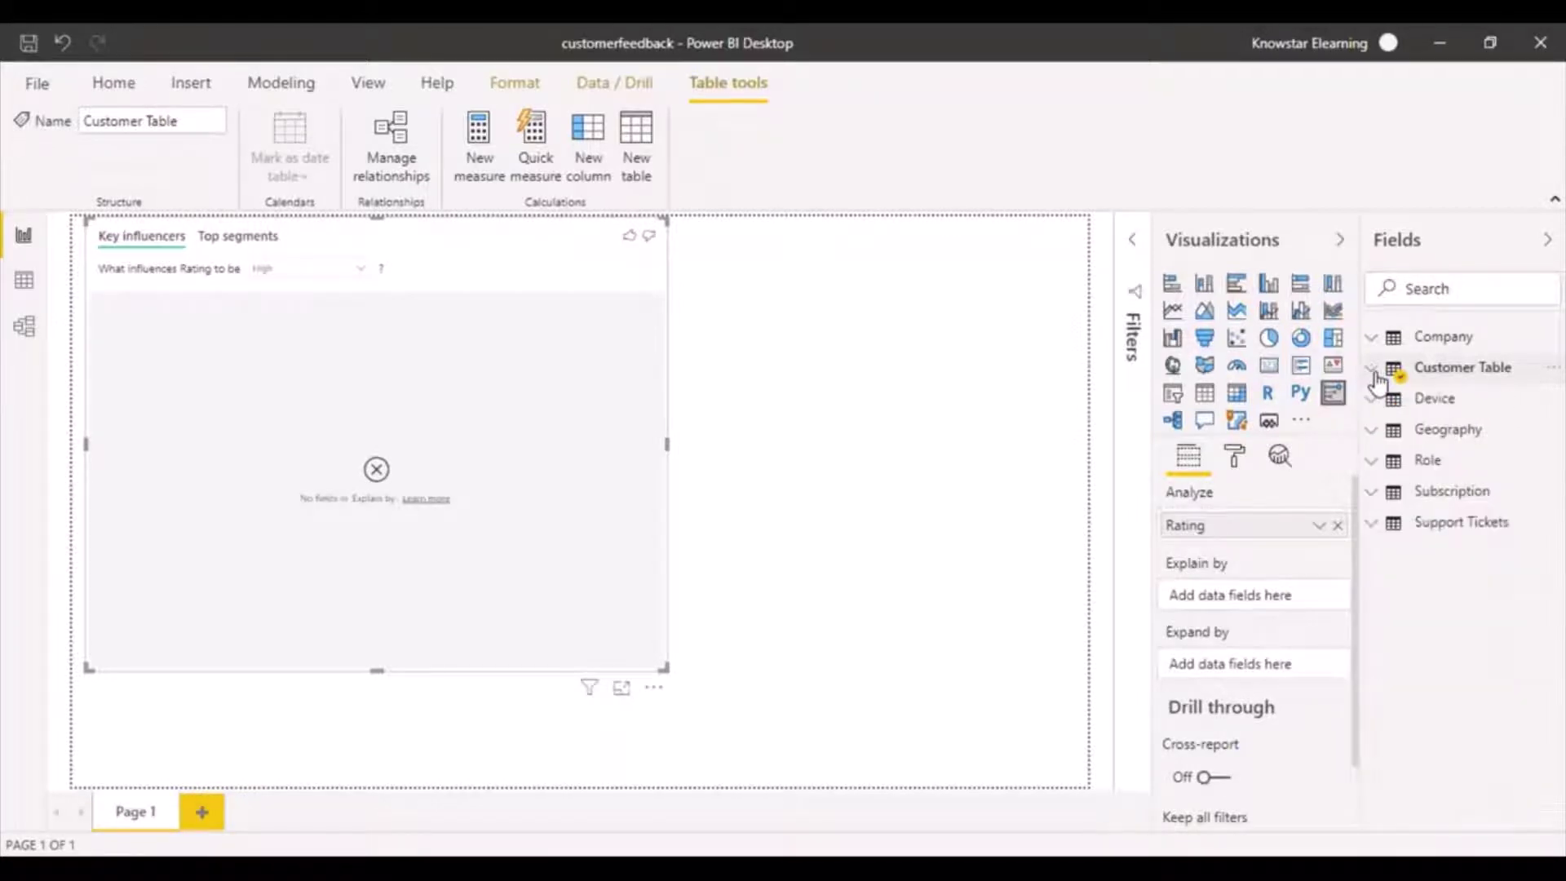
{"action": "left_click", "coordinate": [1374, 432]}
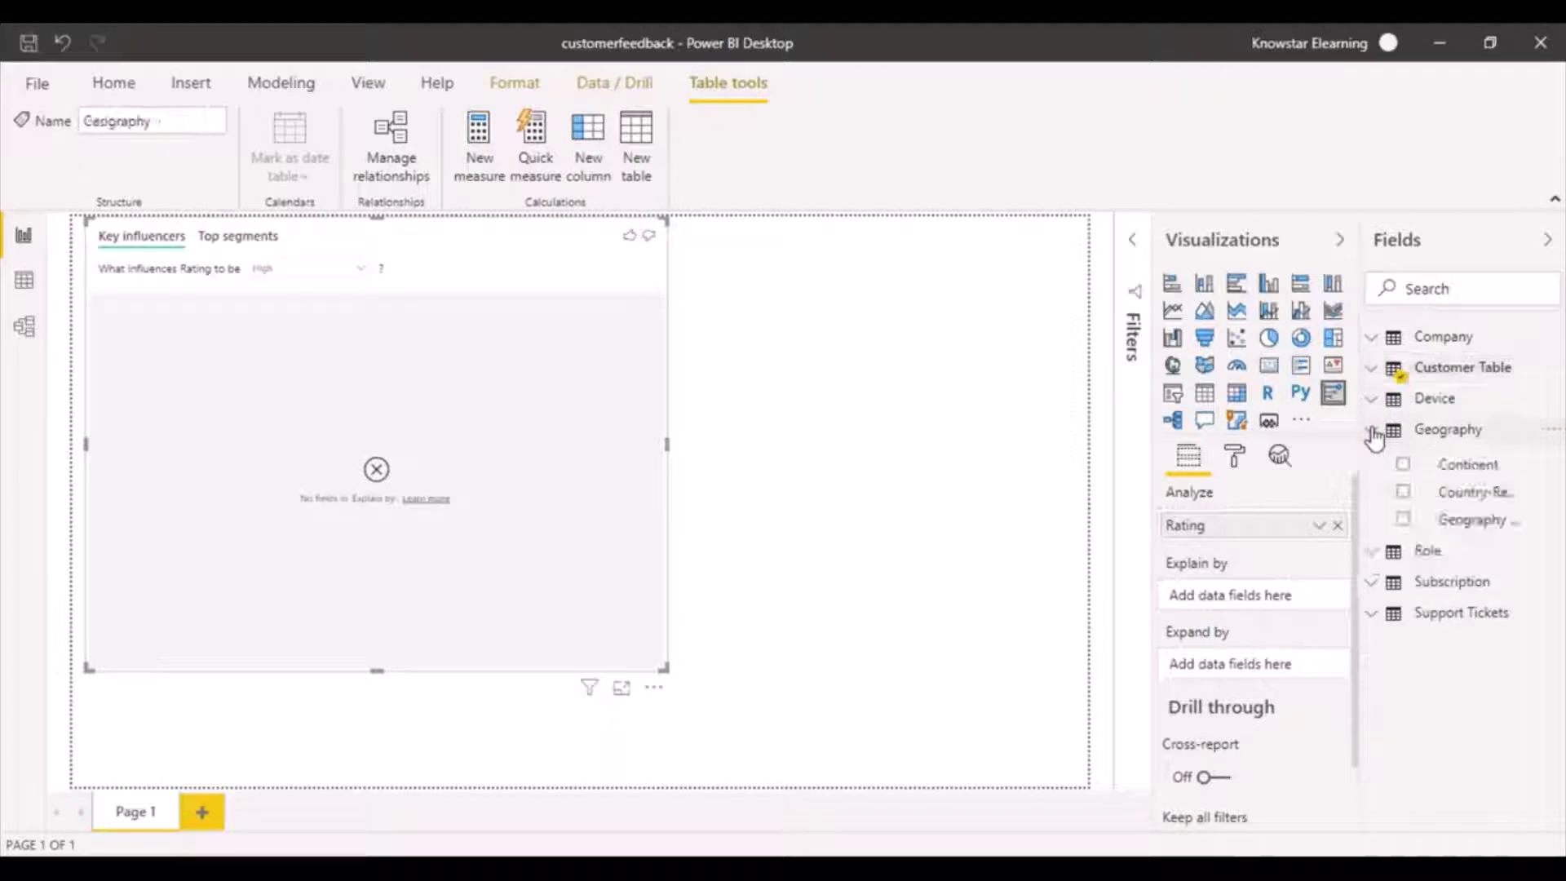
{"action": "left_click", "coordinate": [1403, 492]}
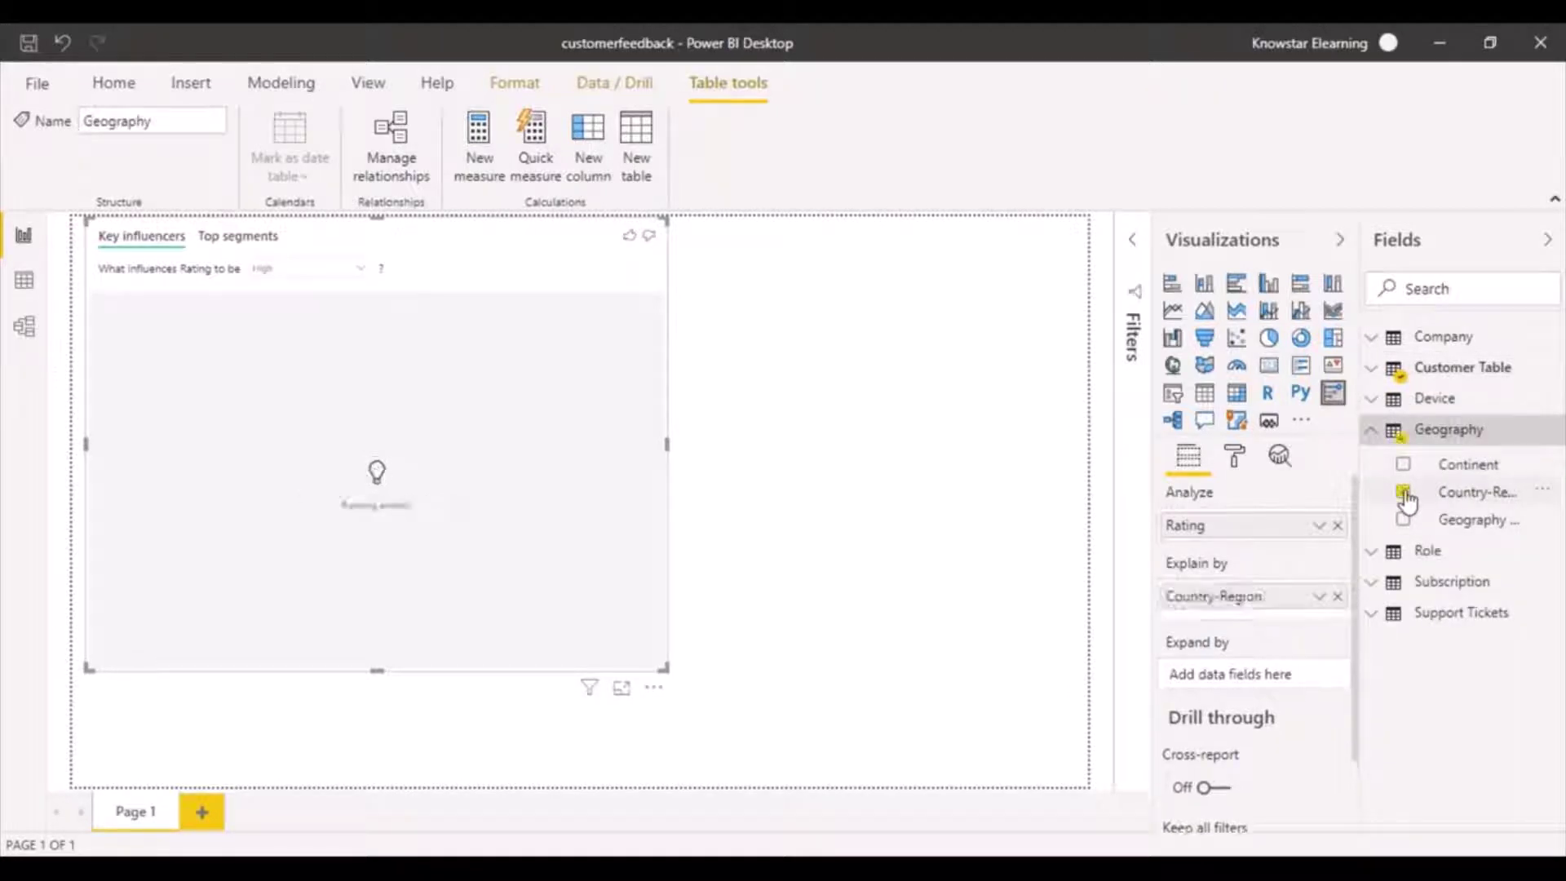
{"action": "left_click", "coordinate": [1374, 432]}
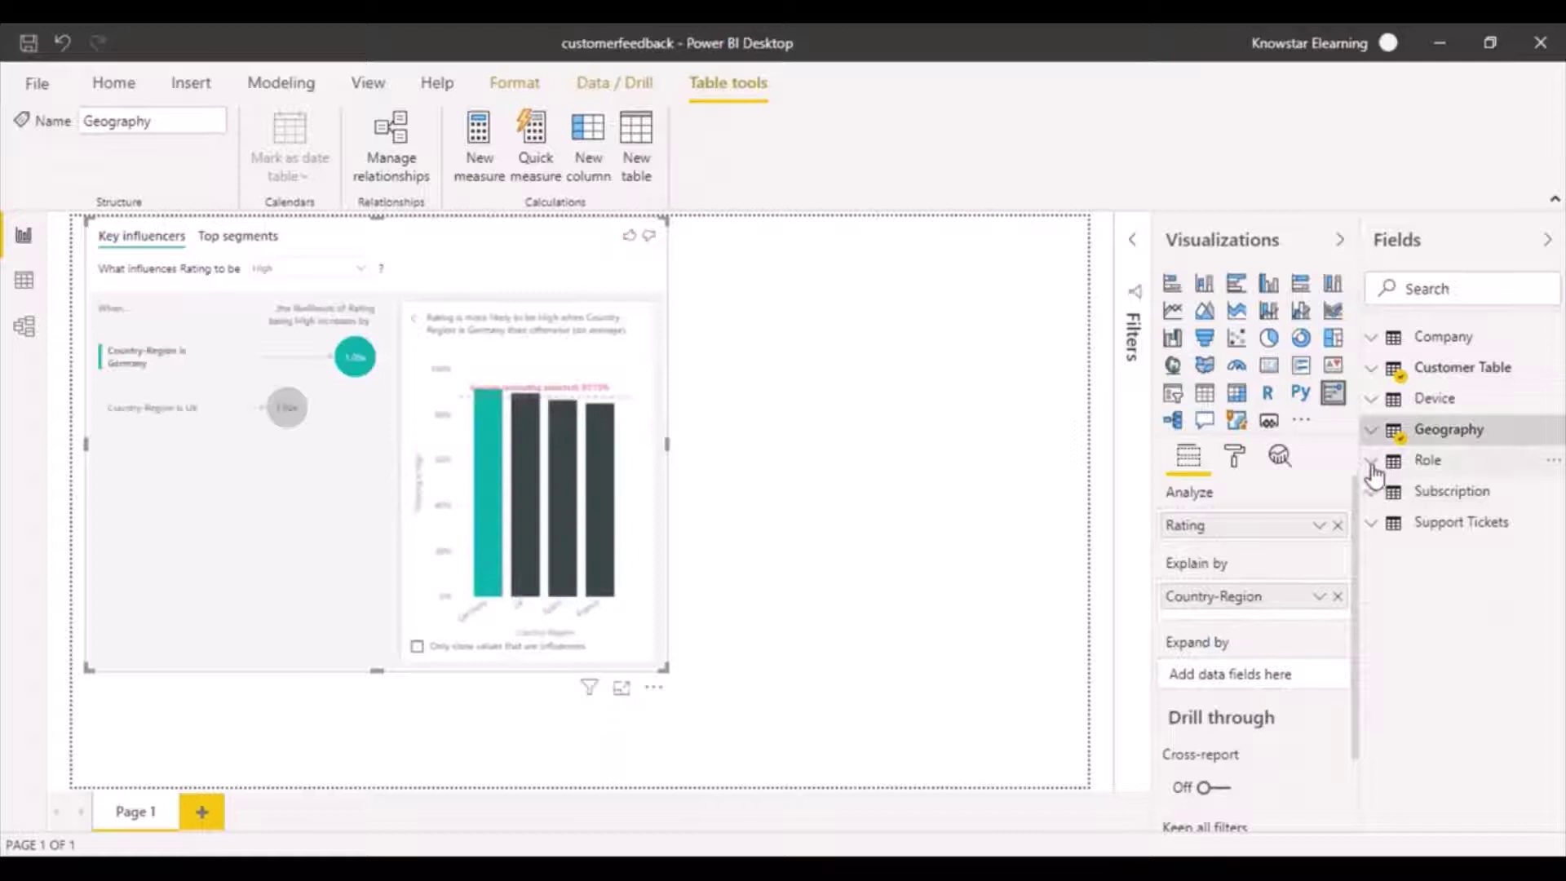
Step: Add Role in Org, Subscription Type and Company Size as Explain by fields
{"action": "left_click", "coordinate": [1373, 462]}
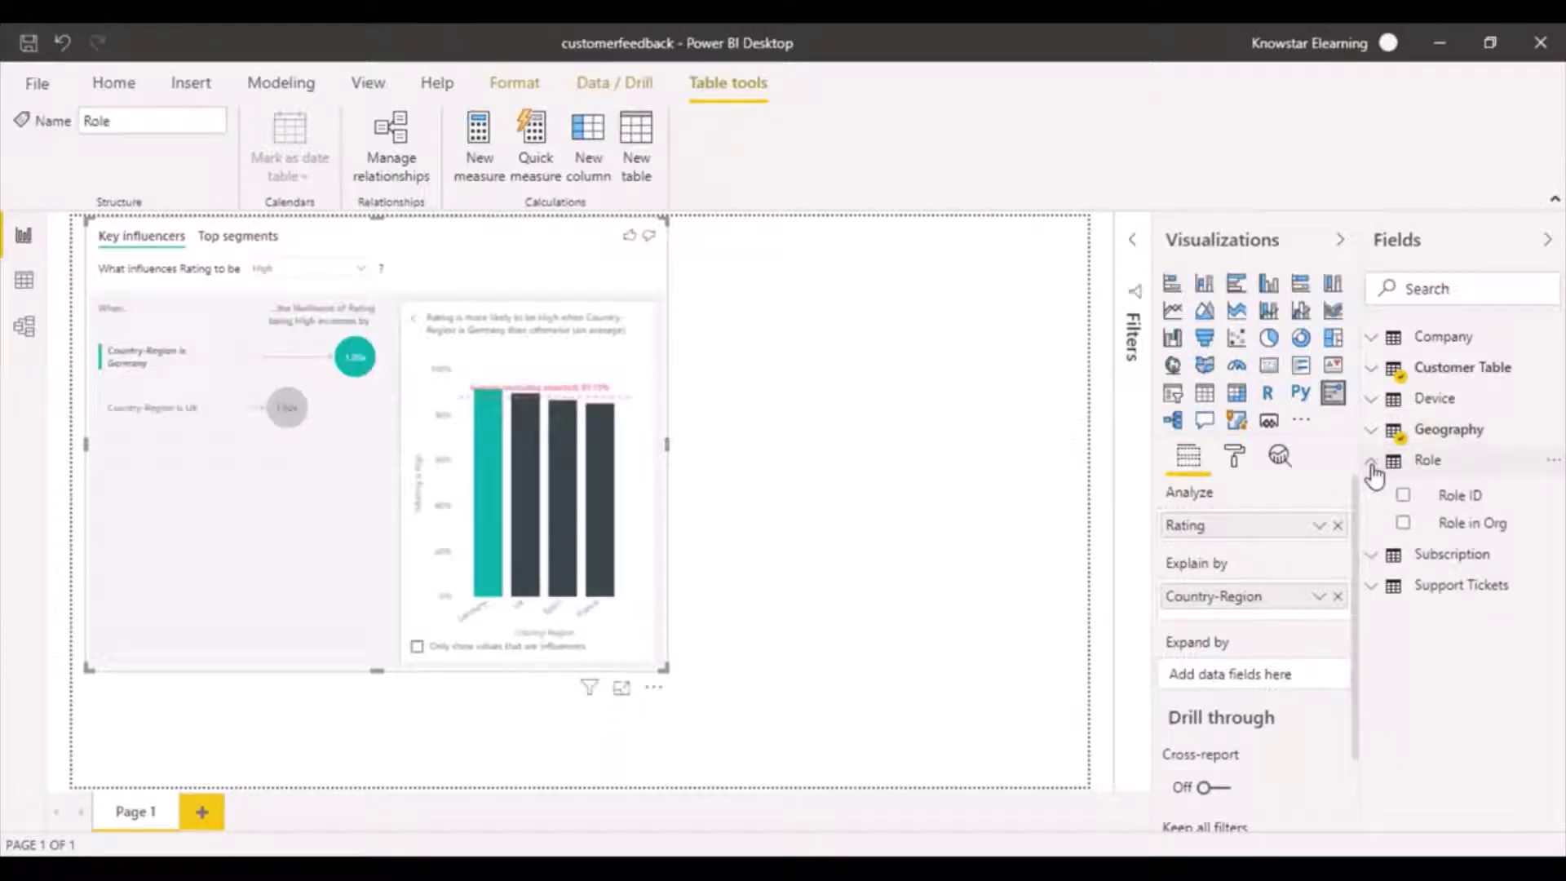
{"action": "left_click", "coordinate": [1404, 523]}
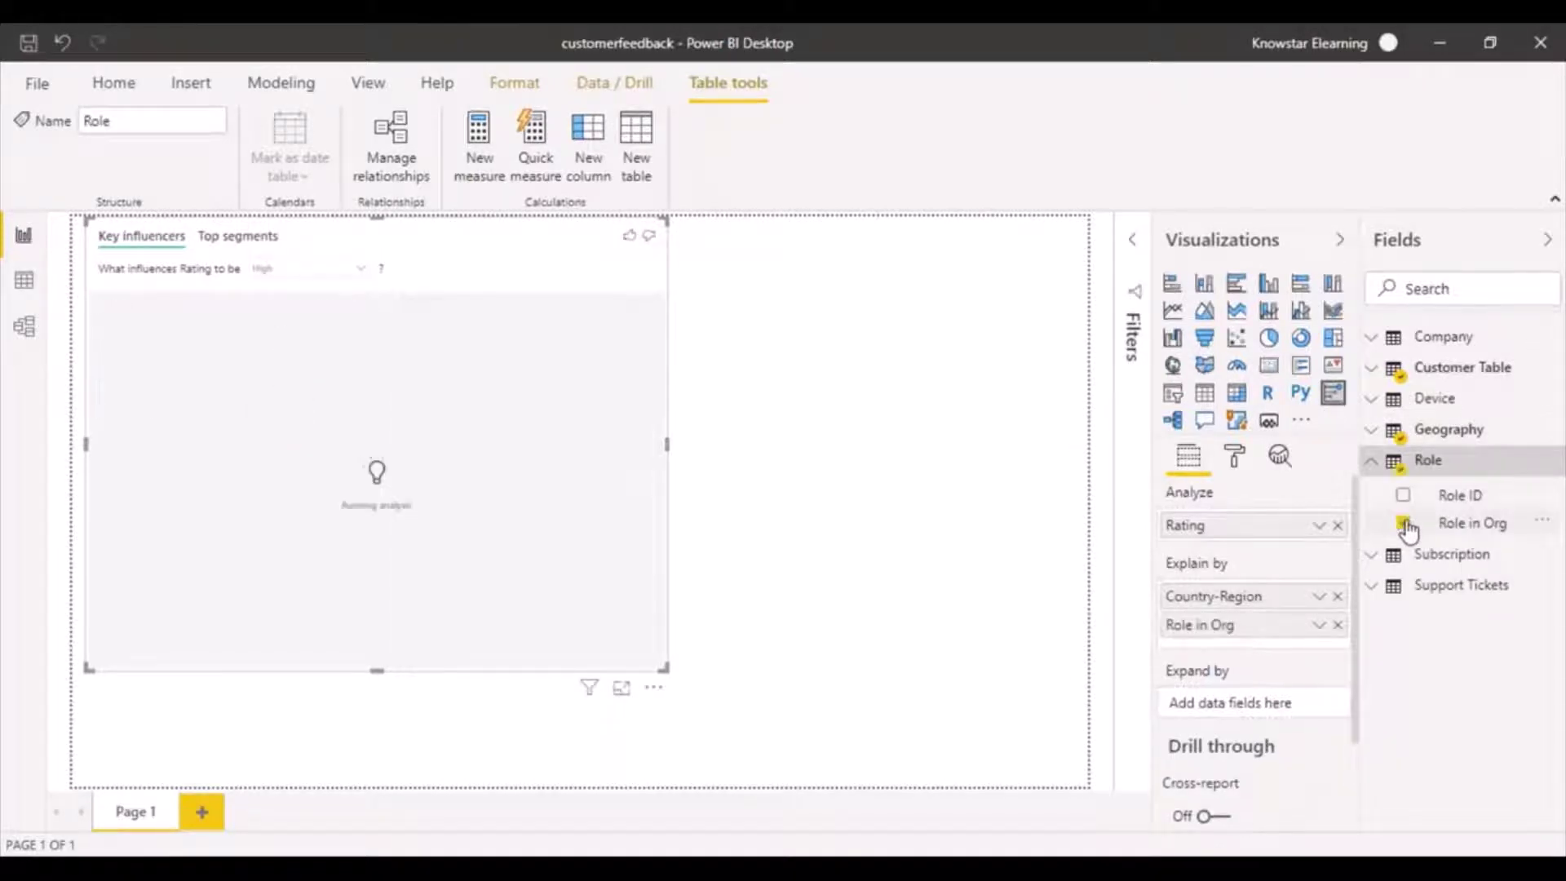
{"action": "left_click", "coordinate": [1373, 339]}
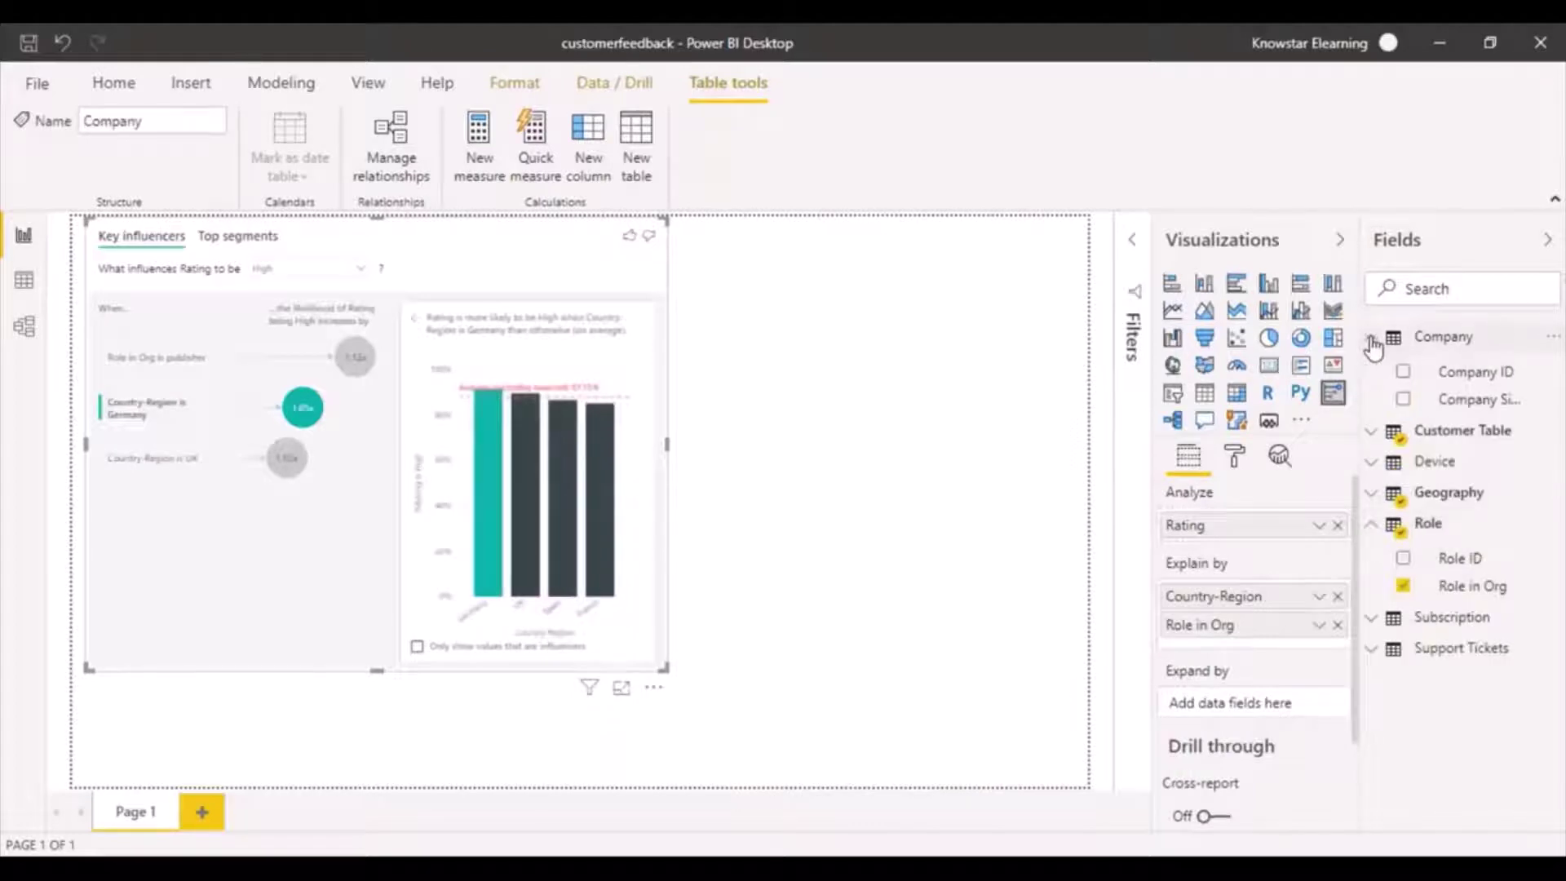
{"action": "left_click", "coordinate": [1372, 341]}
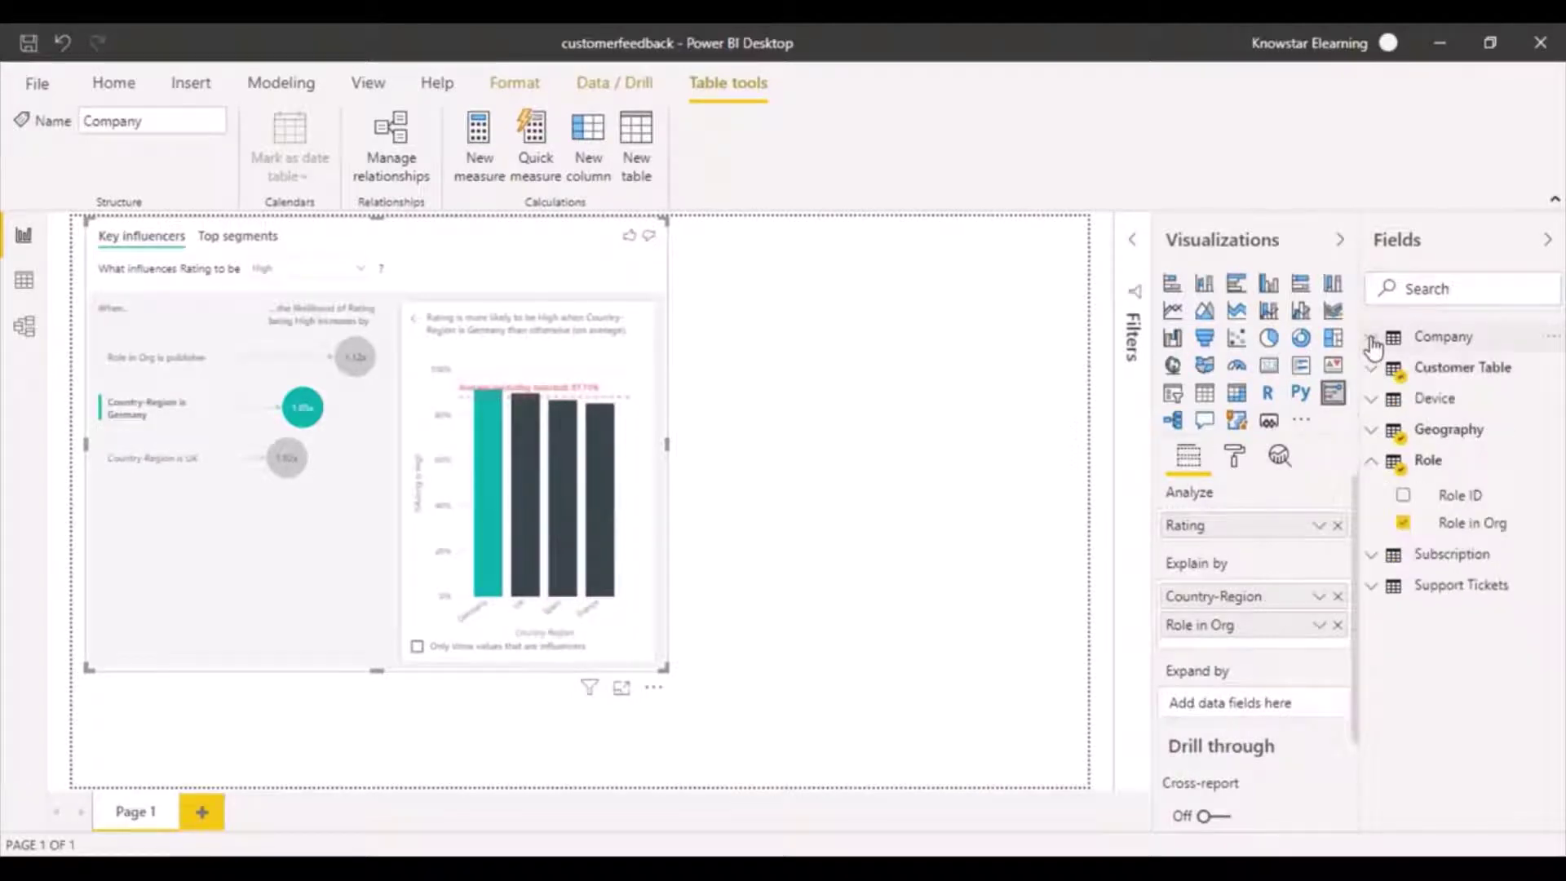
{"action": "left_click", "coordinate": [1373, 556]}
{"action": "left_click", "coordinate": [1373, 557]}
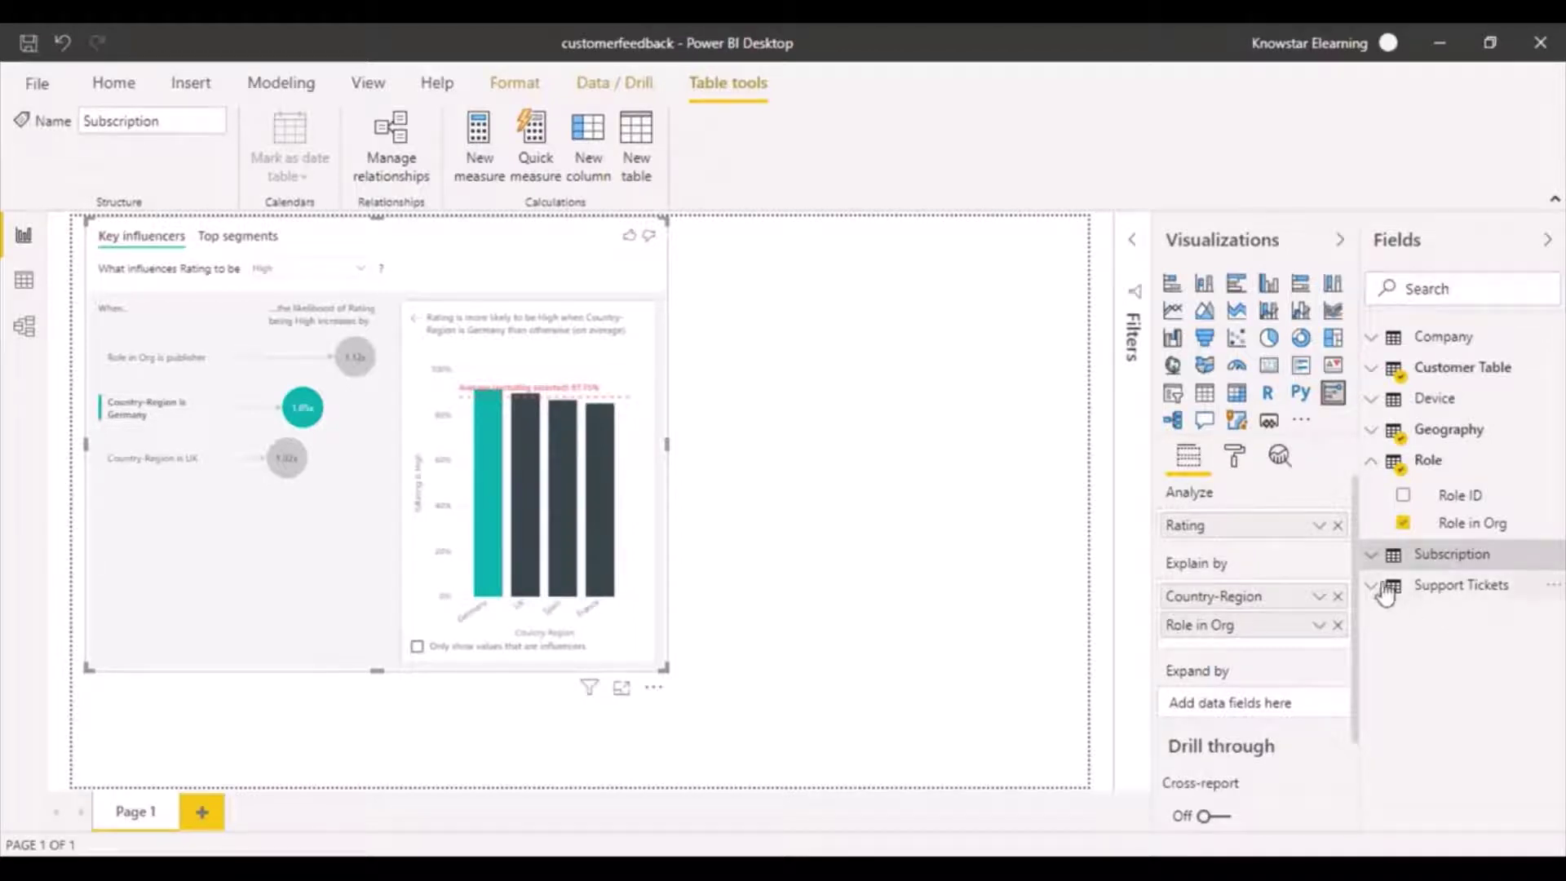
{"action": "left_click", "coordinate": [1375, 557]}
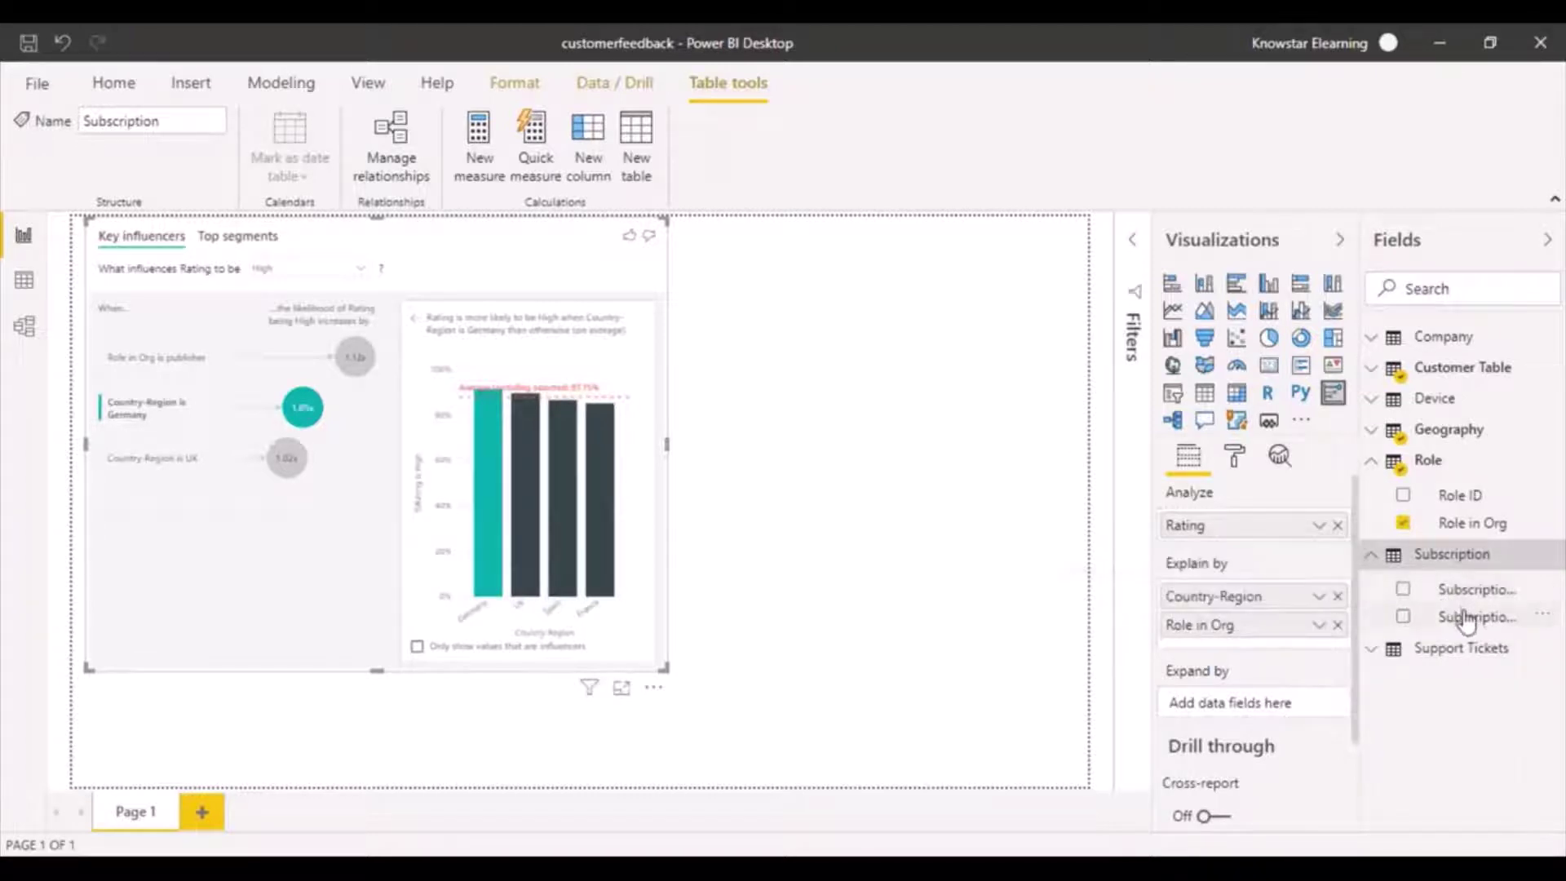
{"action": "left_click", "coordinate": [1403, 617]}
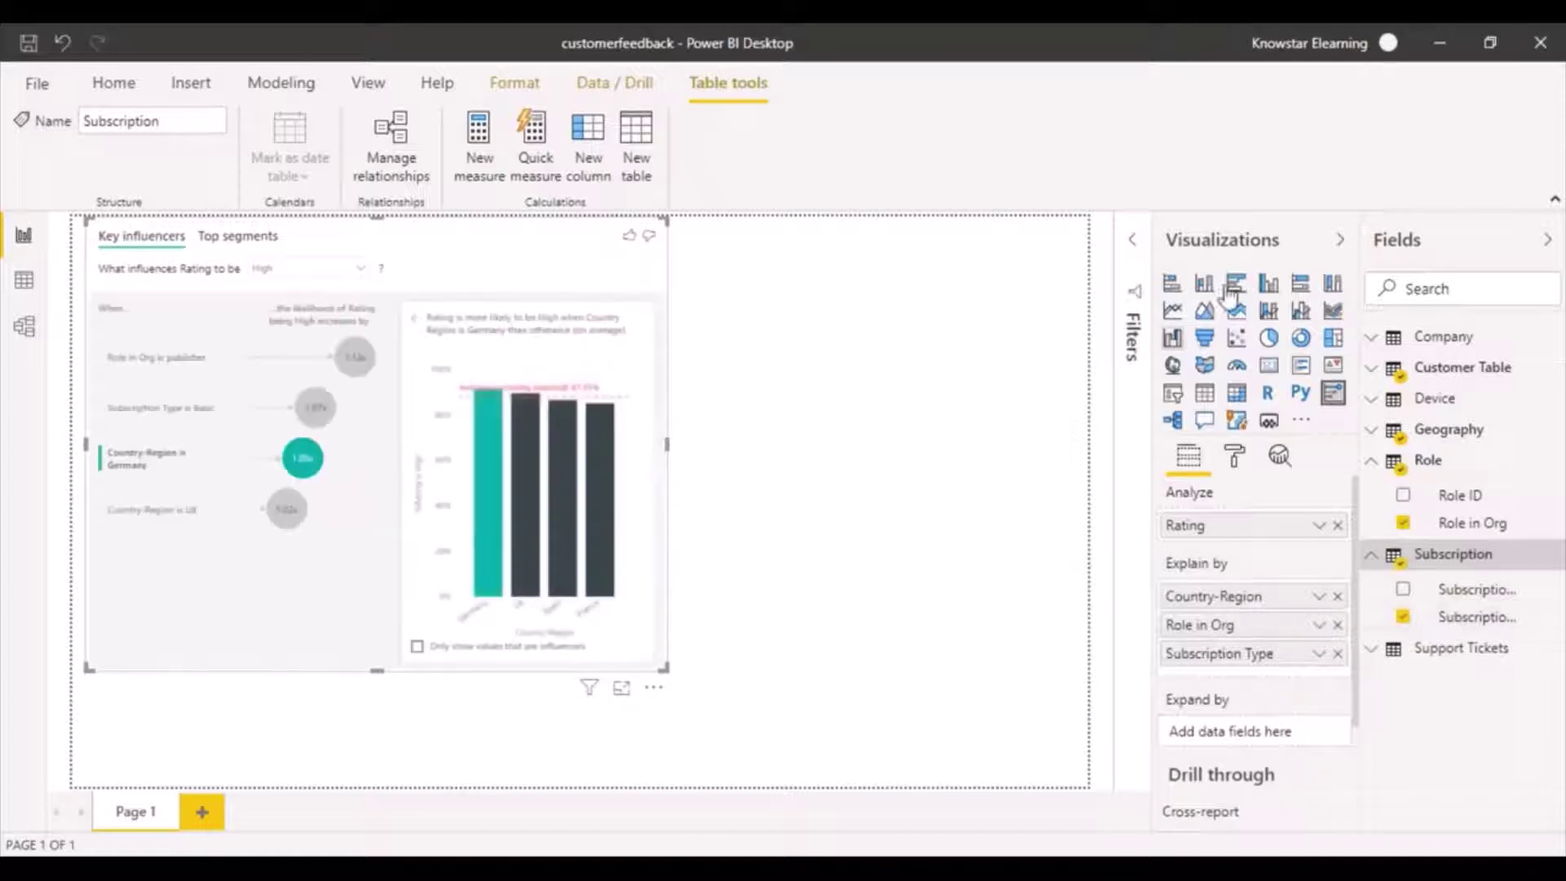
{"action": "left_click", "coordinate": [1371, 400]}
{"action": "left_click", "coordinate": [1371, 400]}
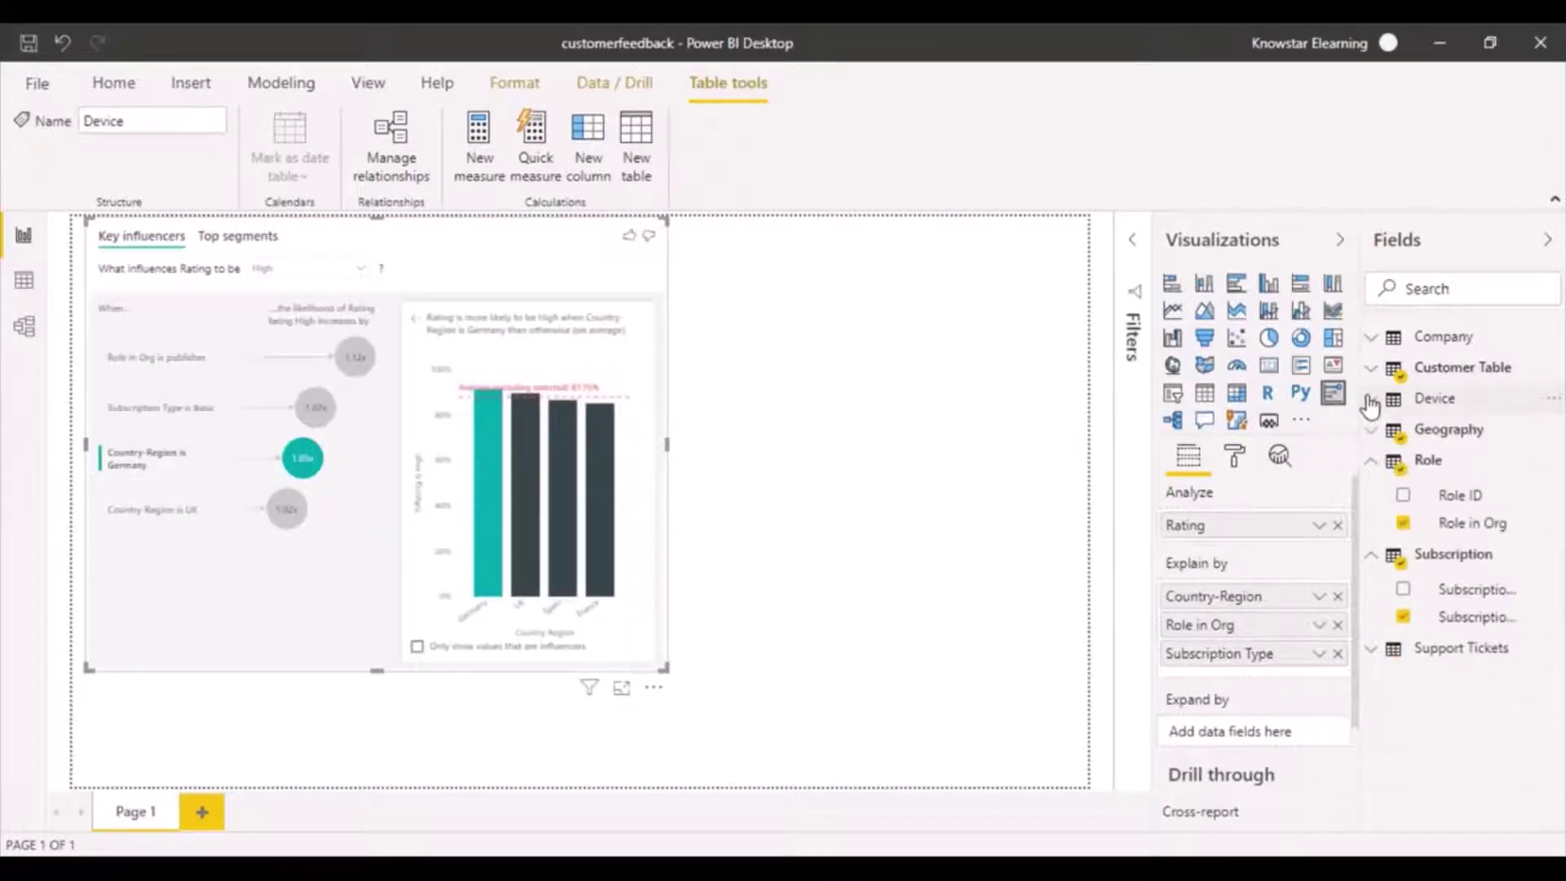
{"action": "left_click", "coordinate": [1371, 339]}
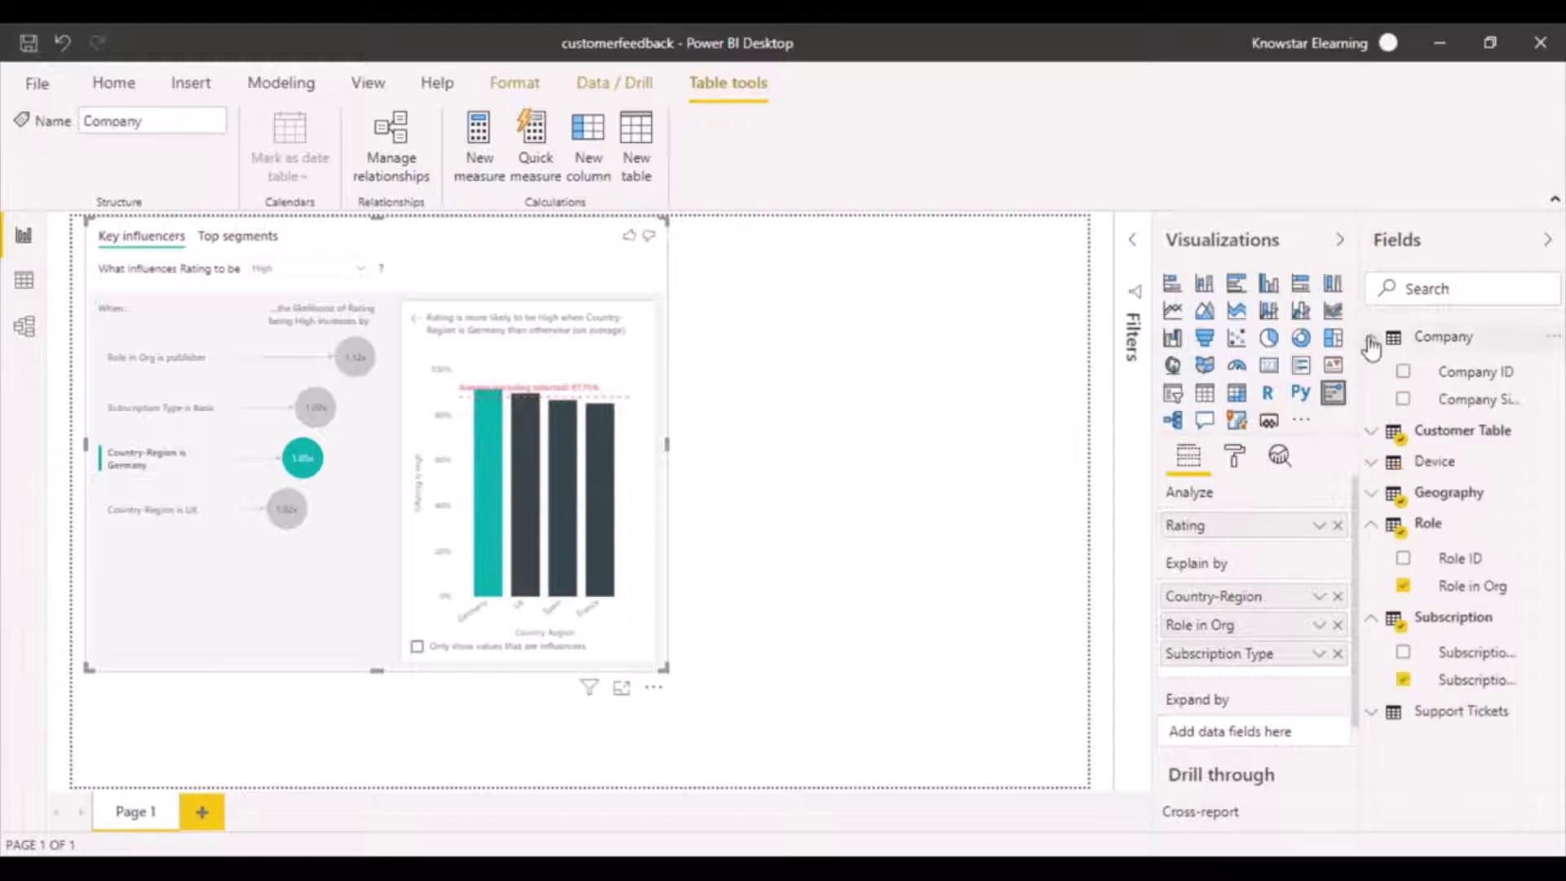
{"action": "left_click", "coordinate": [1403, 400]}
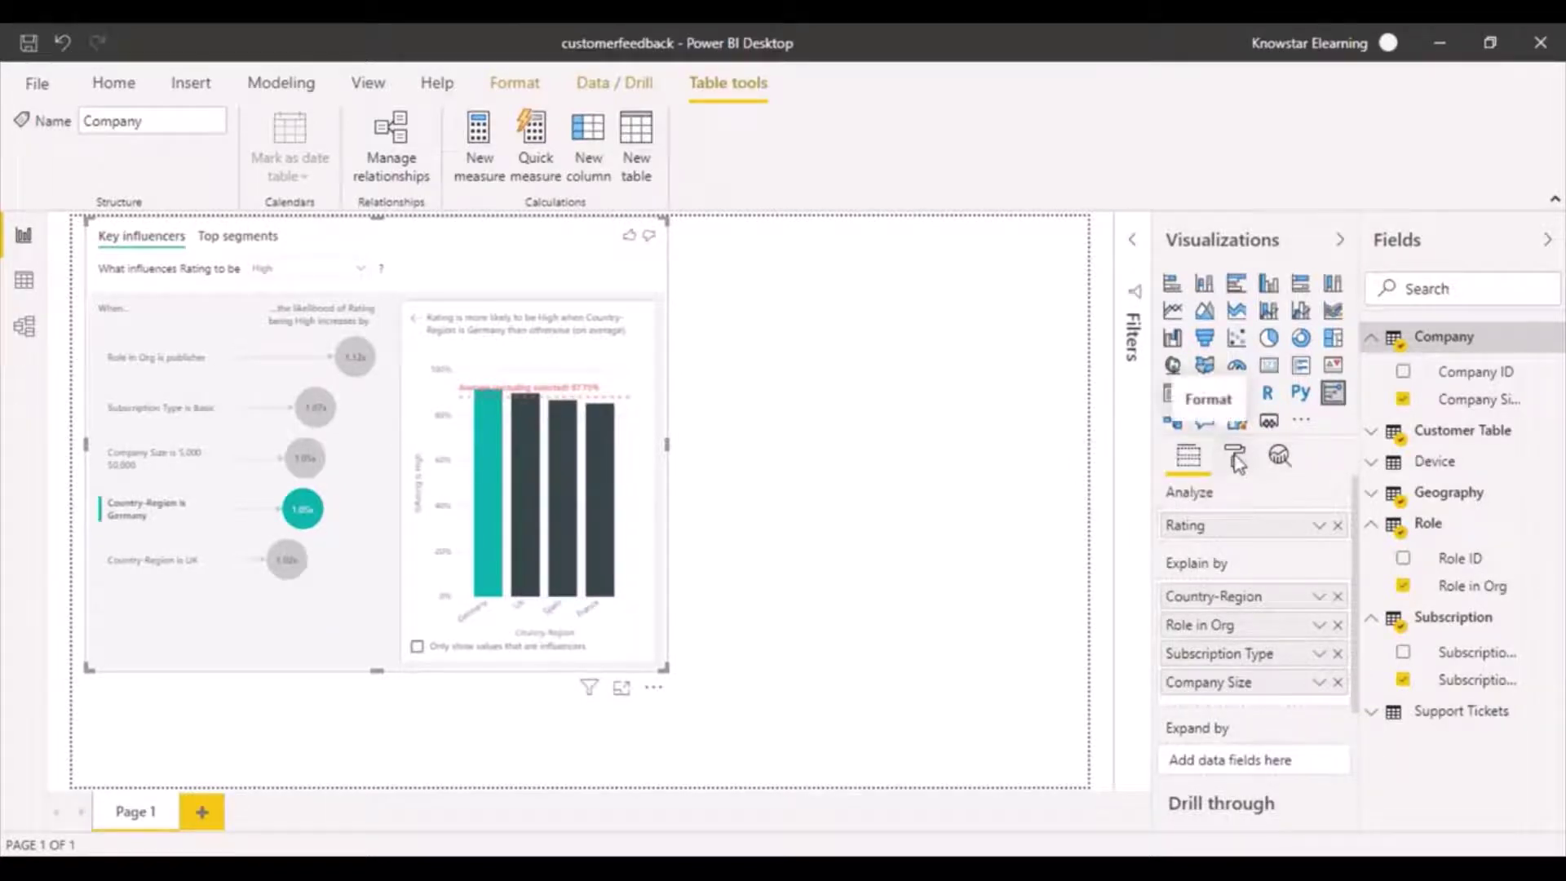
Step: Search the Format pane for 'text', then clear the search and reselect the visual
{"action": "left_click", "coordinate": [1236, 459]}
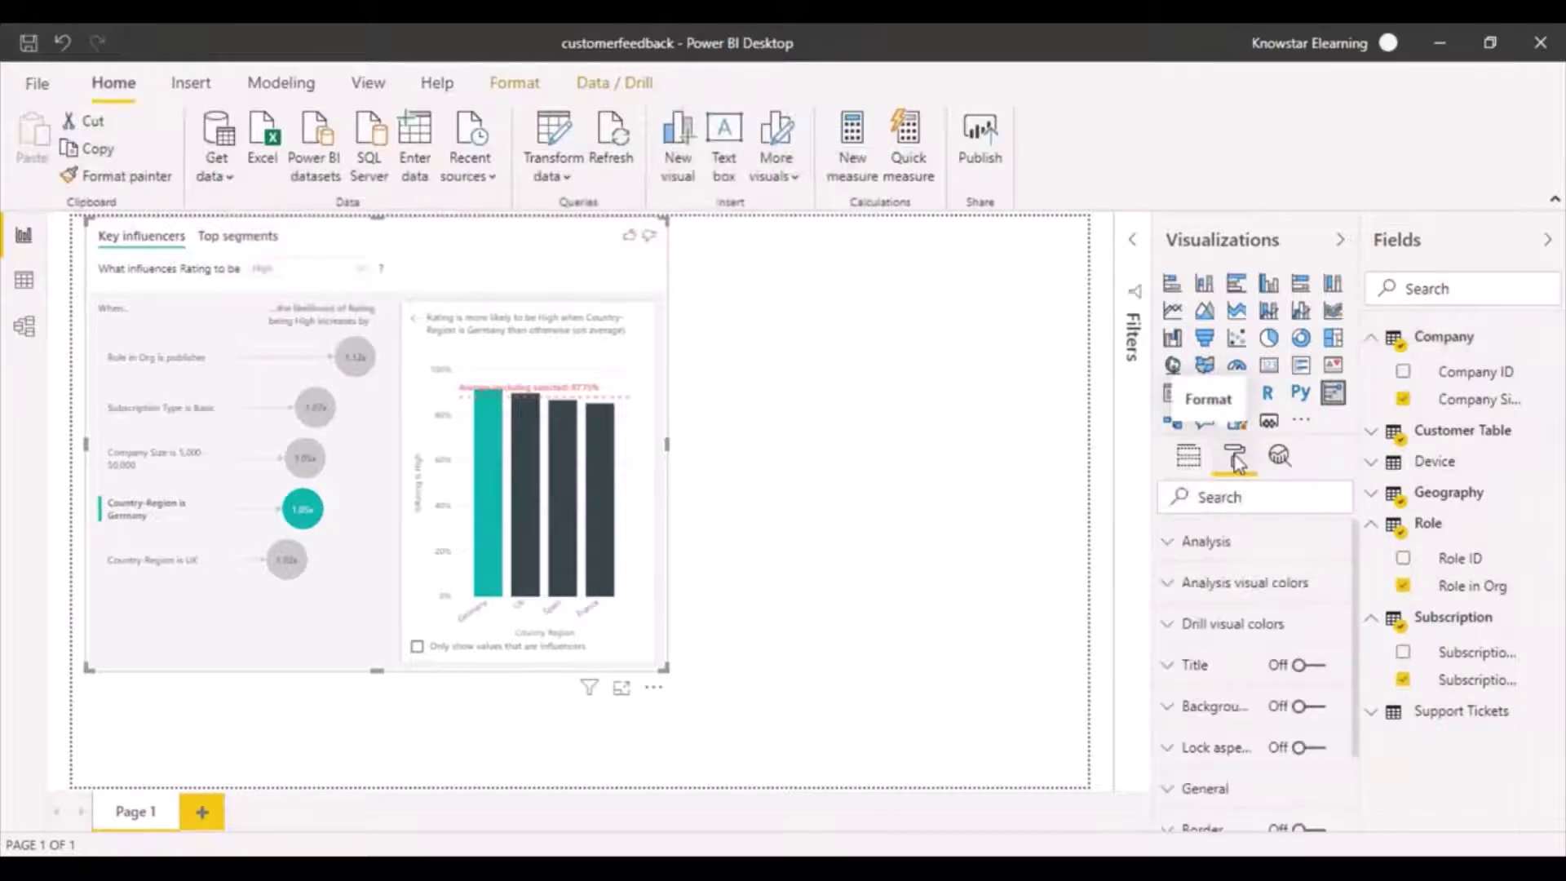
{"action": "left_click", "coordinate": [1230, 495]}
{"action": "type", "text": "te"}
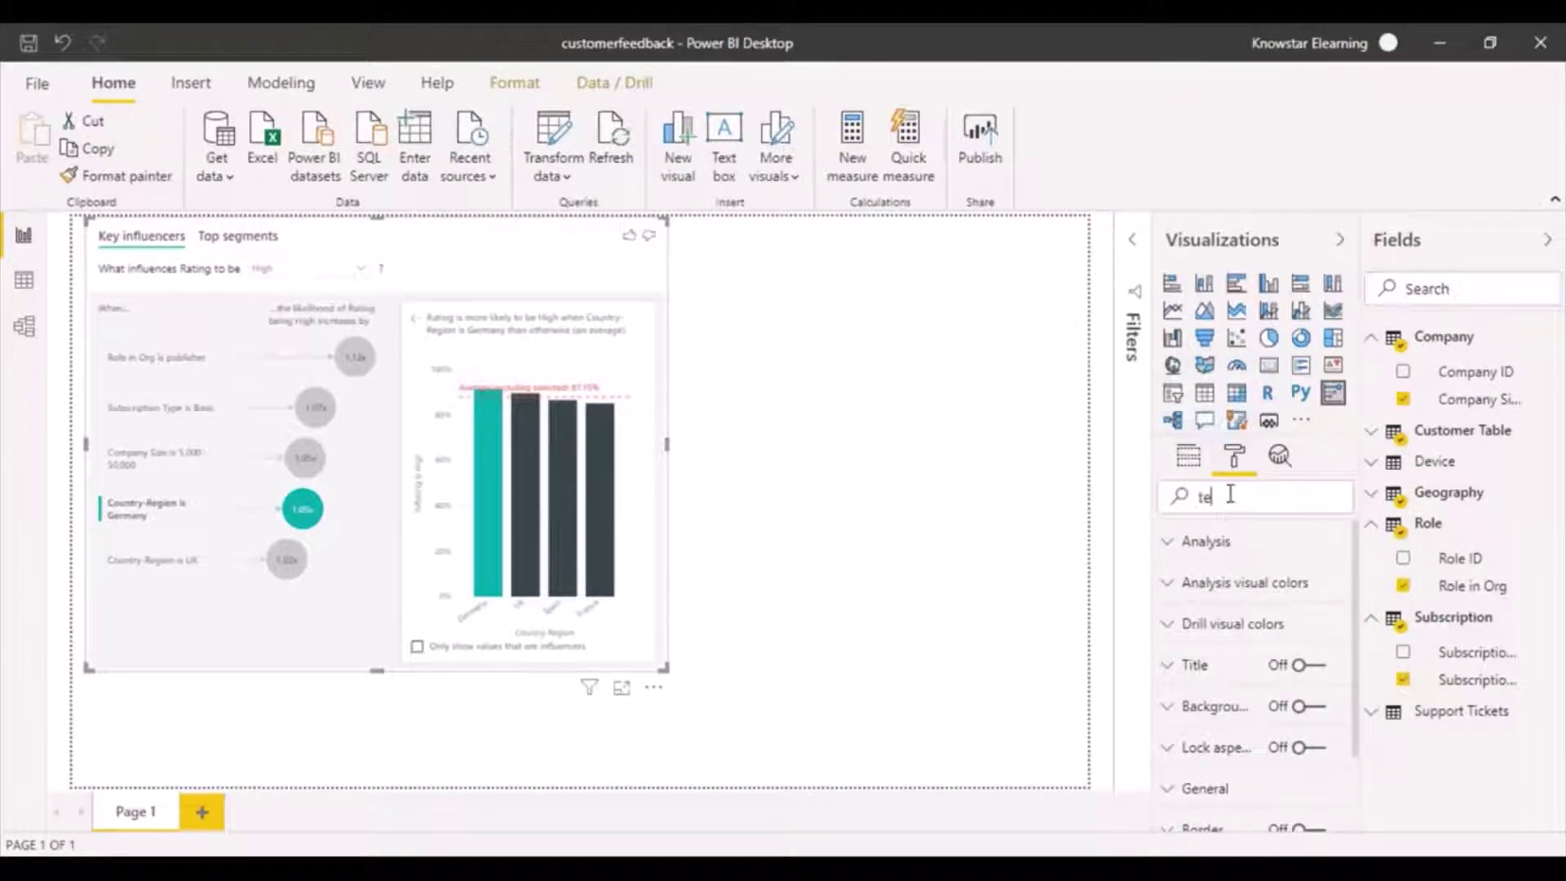
{"action": "type", "text": "xt"}
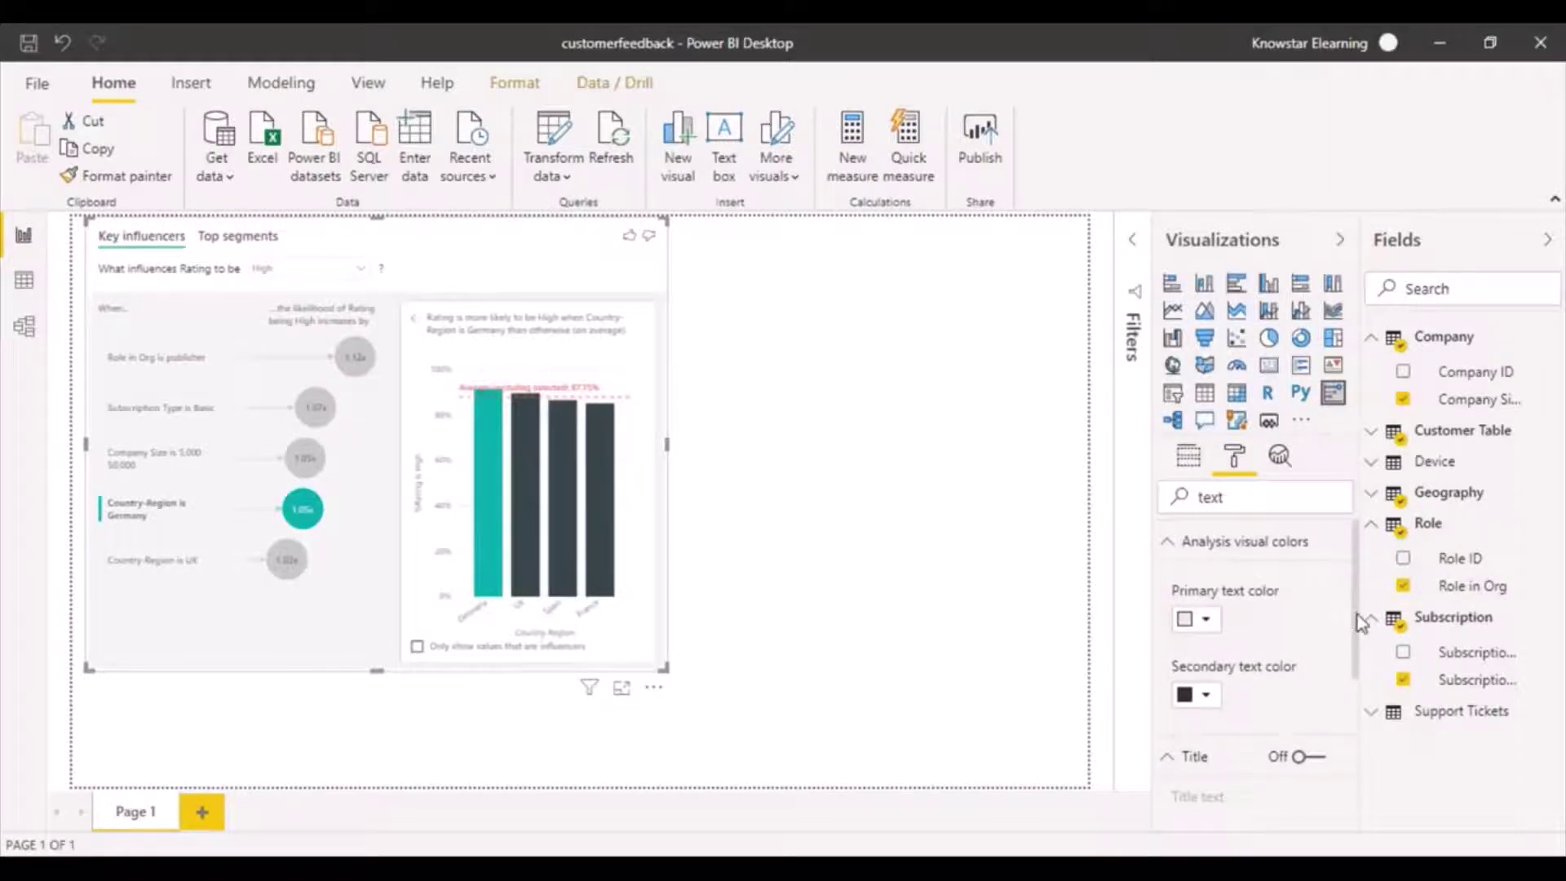
{"action": "left_click_drag", "start_coordinate": [1358, 614], "coordinate": [1354, 820]}
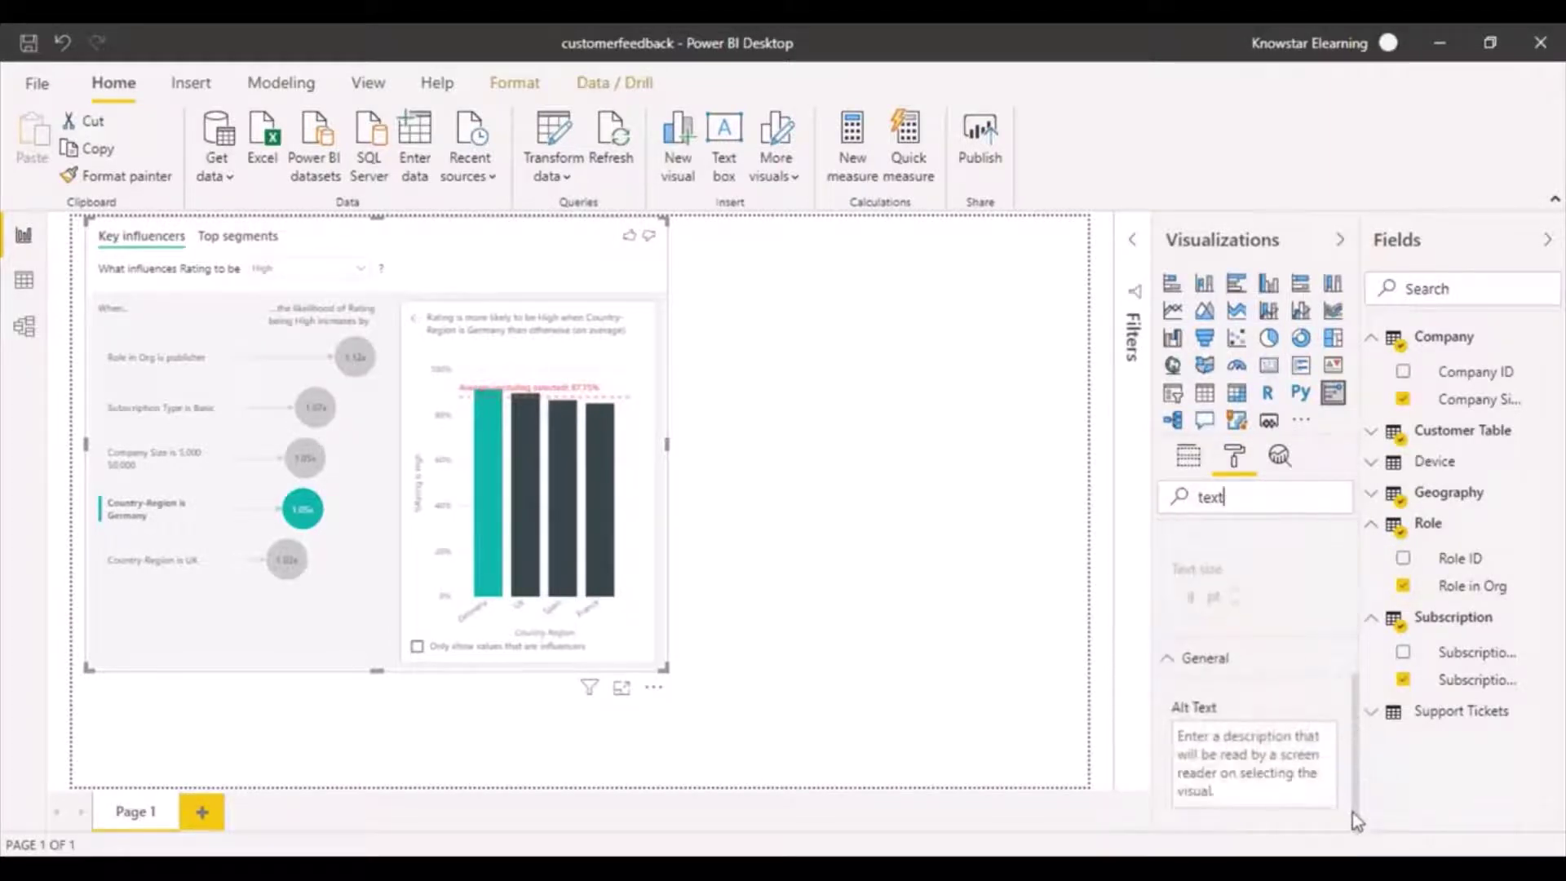
{"action": "left_click_drag", "start_coordinate": [1349, 765], "coordinate": [1352, 571]}
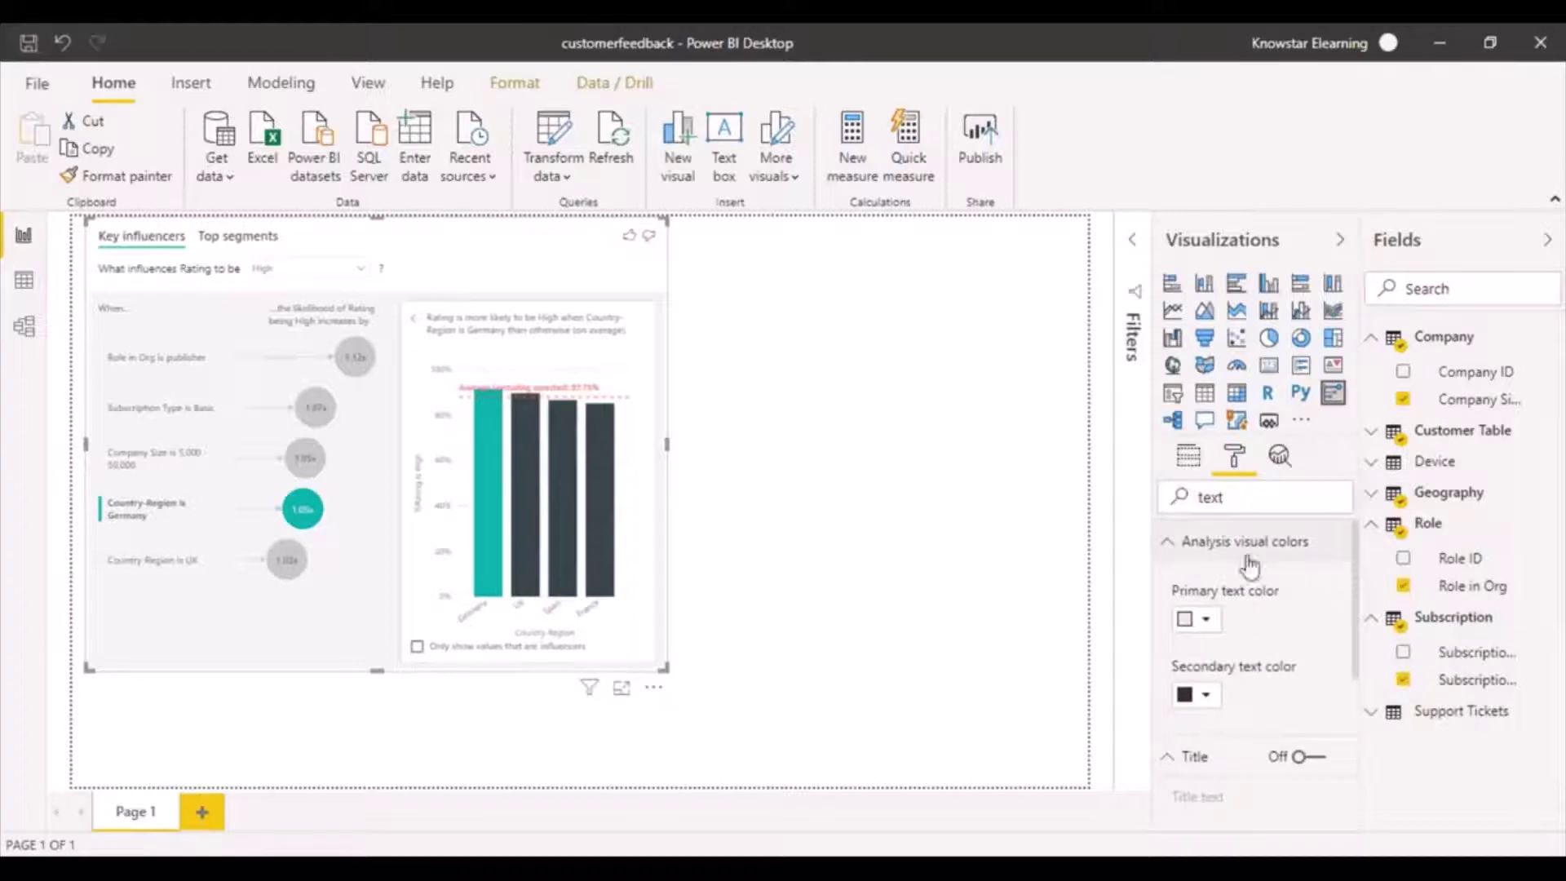
{"action": "left_click_drag", "start_coordinate": [1241, 496], "coordinate": [1152, 514]}
{"action": "key", "text": "BackSpace"}
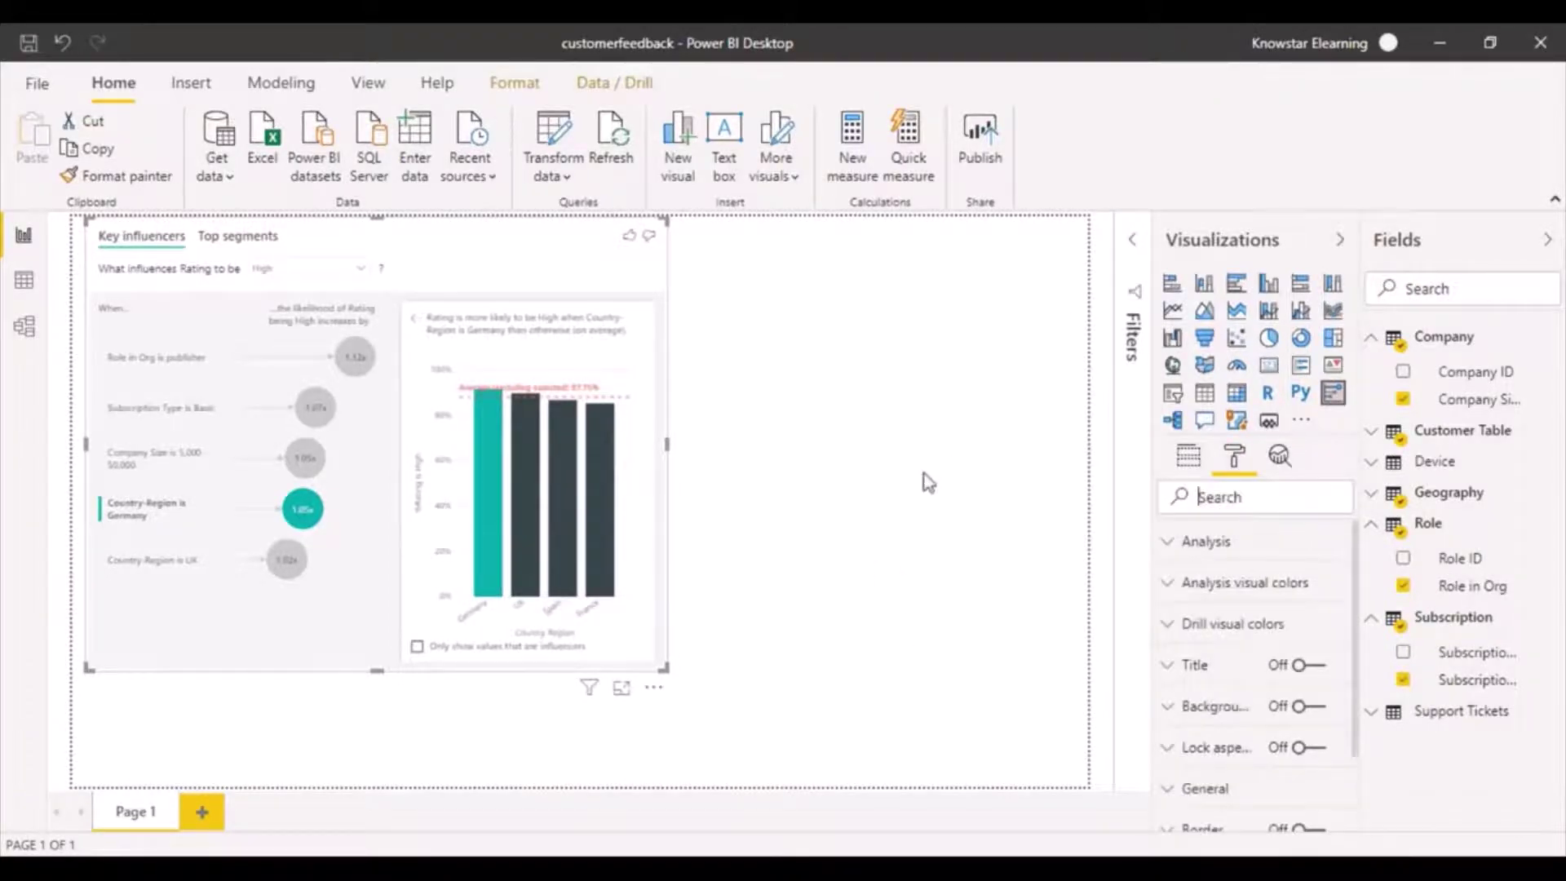
{"action": "left_click", "coordinate": [609, 703]}
{"action": "left_click", "coordinate": [655, 672]}
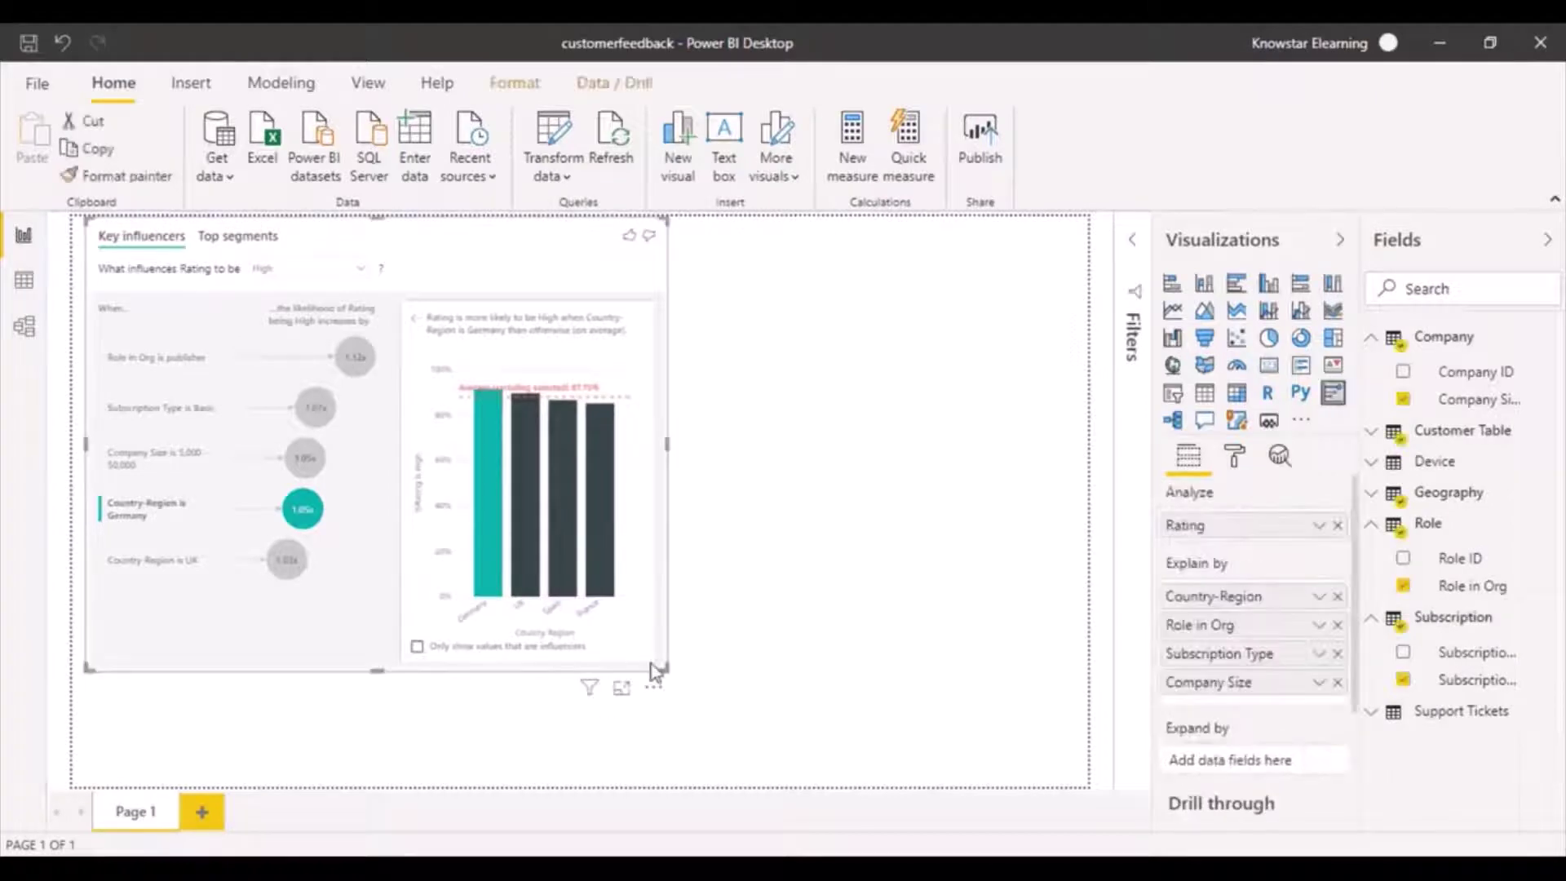
Step: Enlarge the visual further and collapse the Visualizations and Fields panes
{"action": "left_click_drag", "start_coordinate": [667, 679], "coordinate": [1025, 766]}
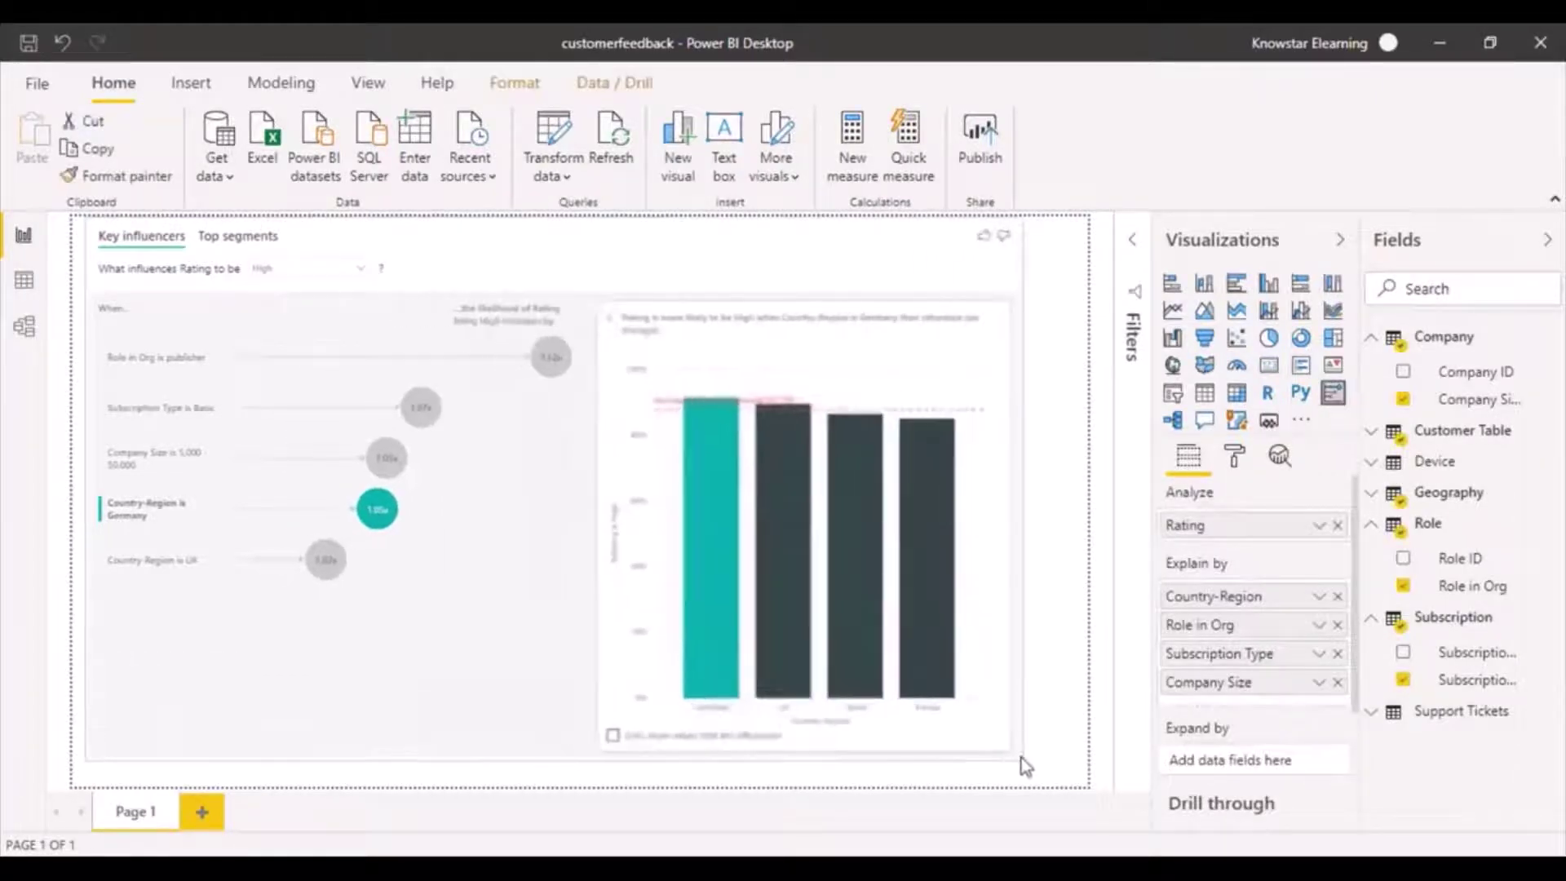
{"action": "left_click", "coordinate": [1342, 241]}
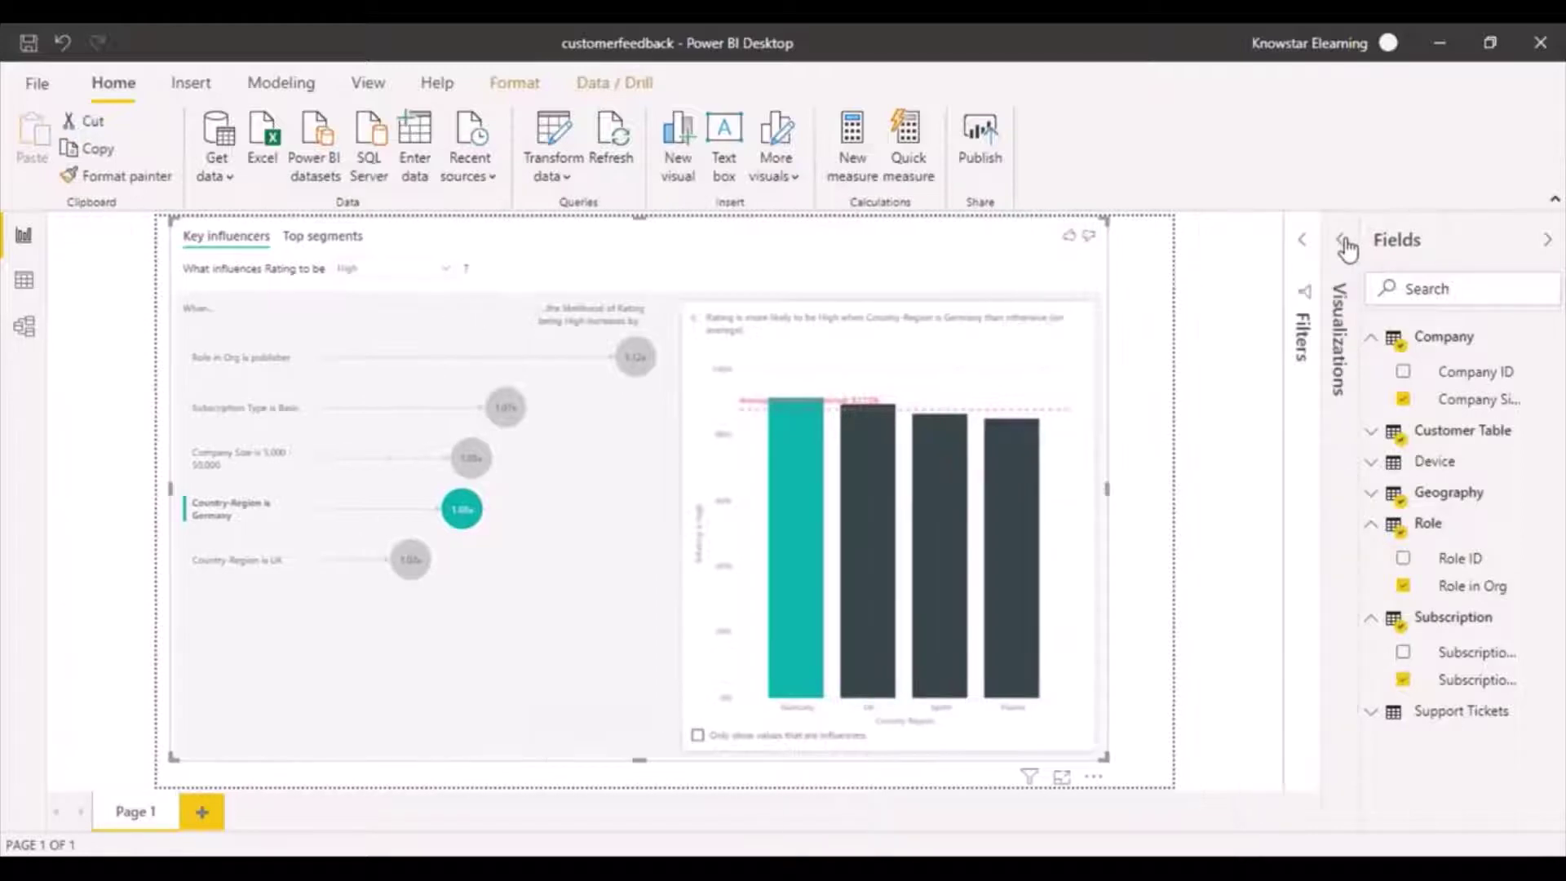
{"action": "left_click", "coordinate": [1544, 245]}
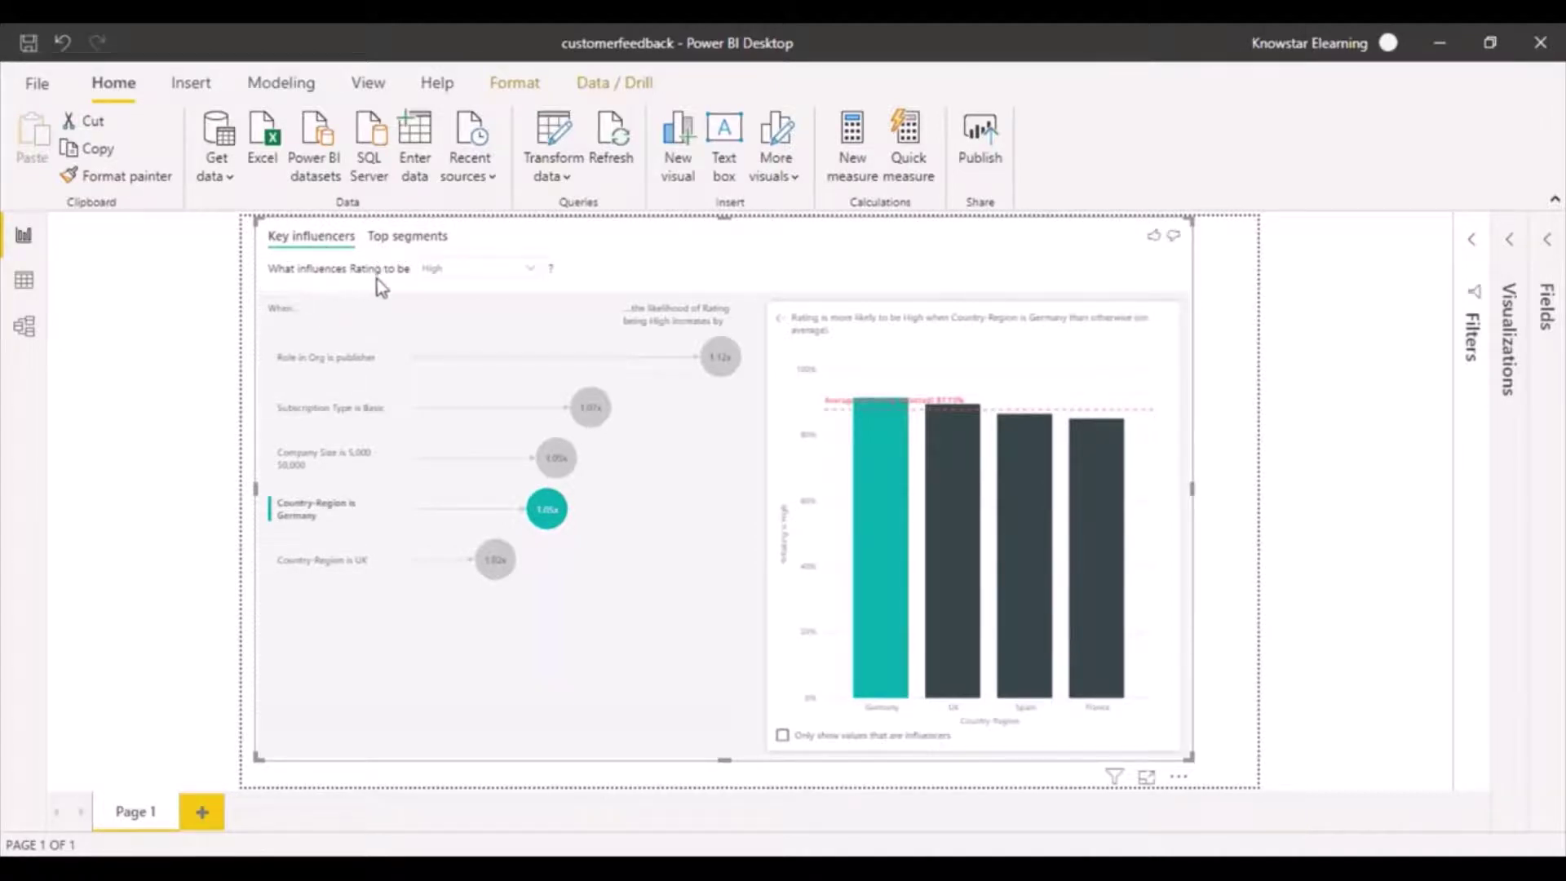
Step: Set the visual to explain what influences Rating to be Low
{"action": "left_click", "coordinate": [531, 269]}
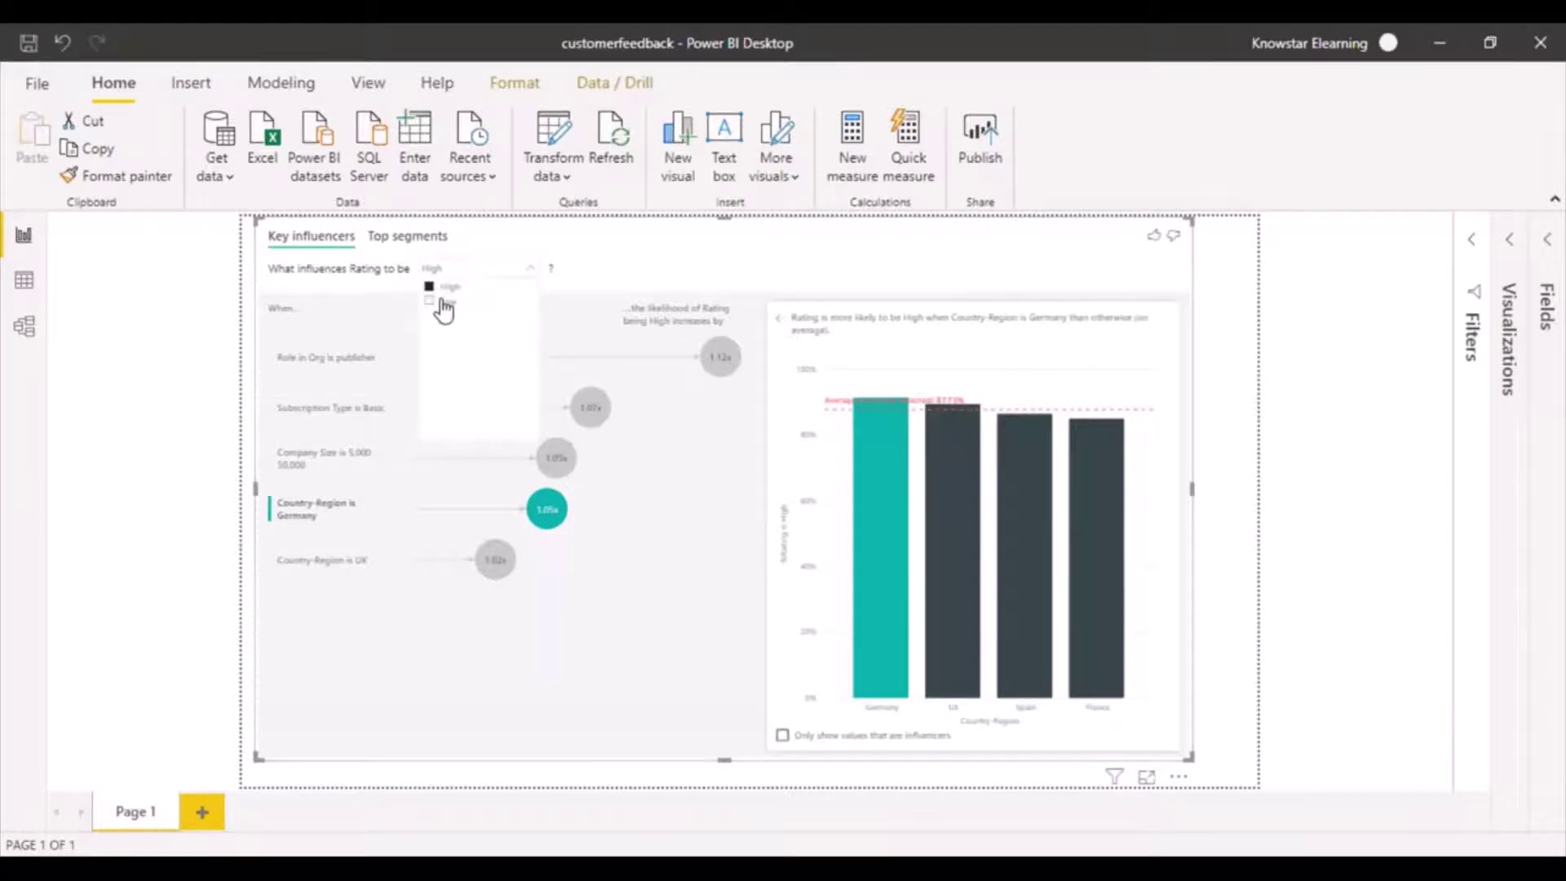
{"action": "left_click", "coordinate": [430, 302]}
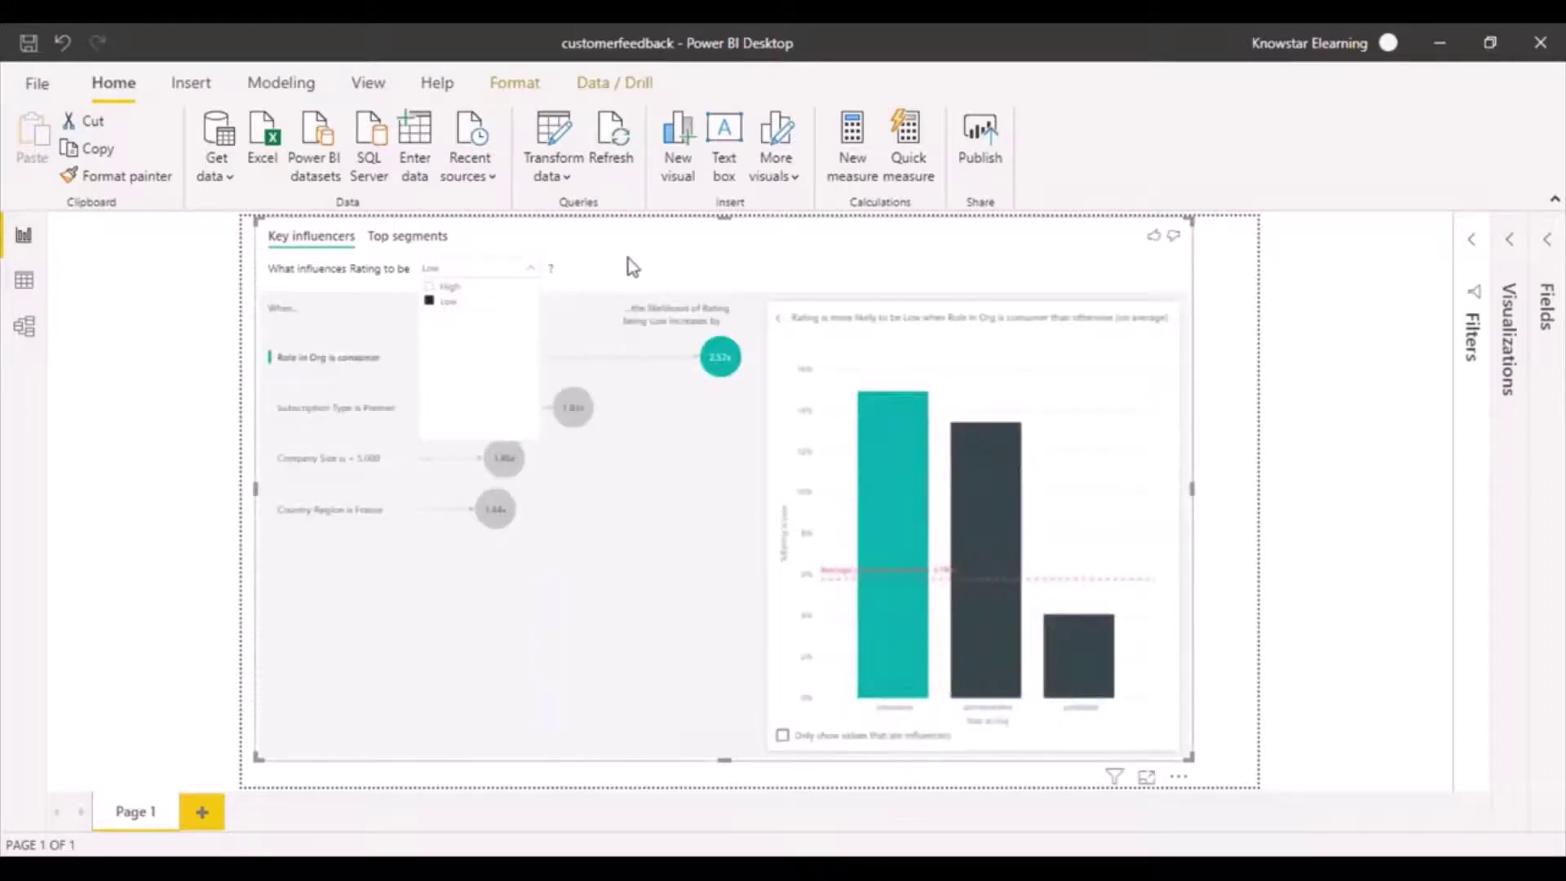
{"action": "left_click", "coordinate": [679, 258]}
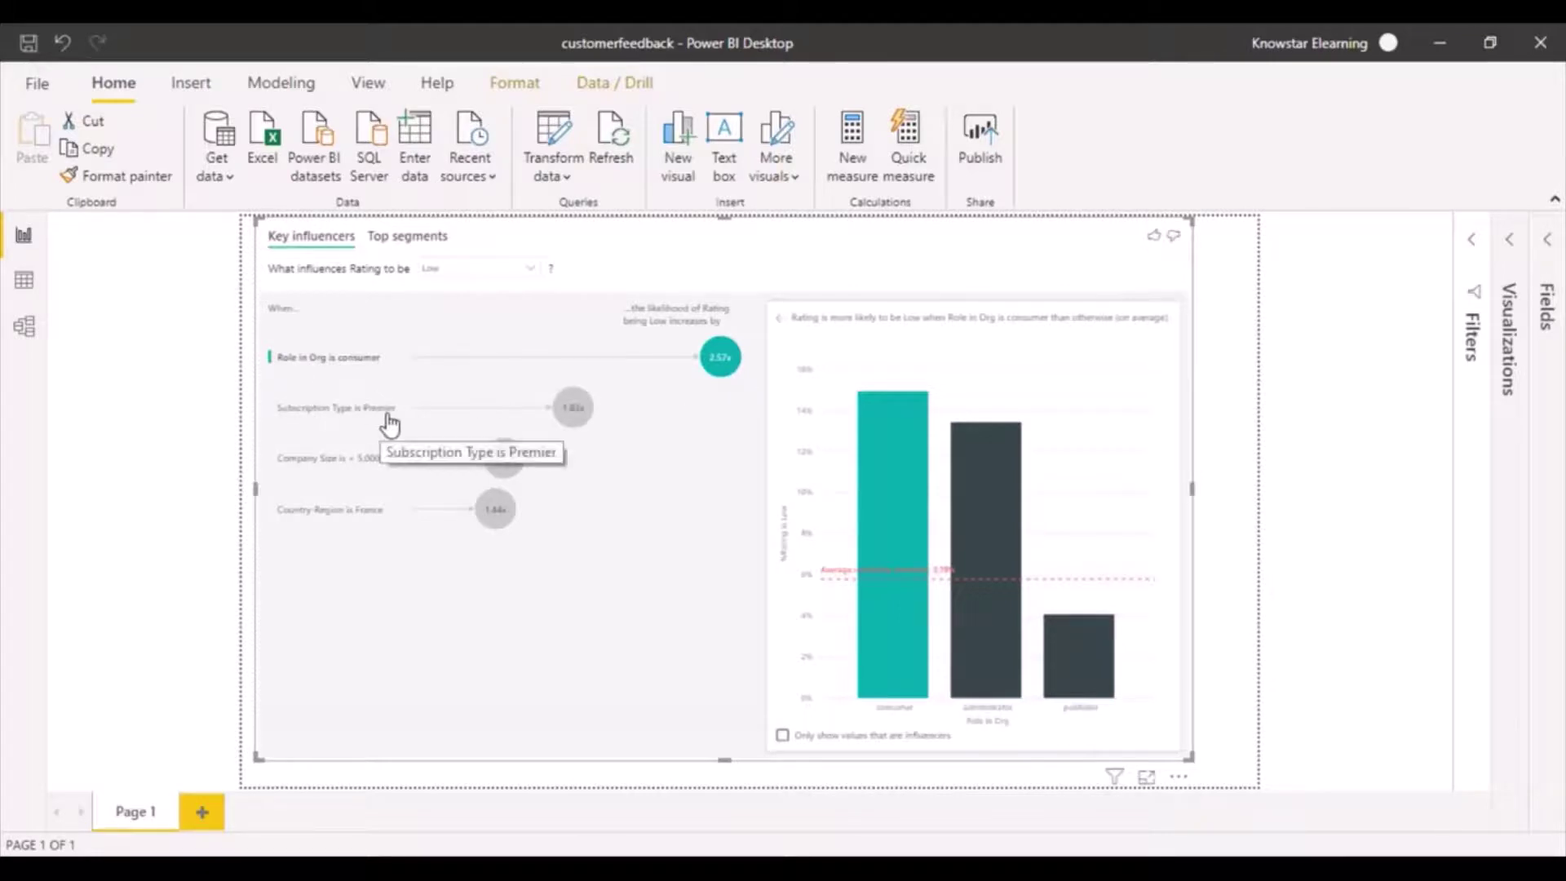
{"action": "mouse_move", "coordinate": [574, 424]}
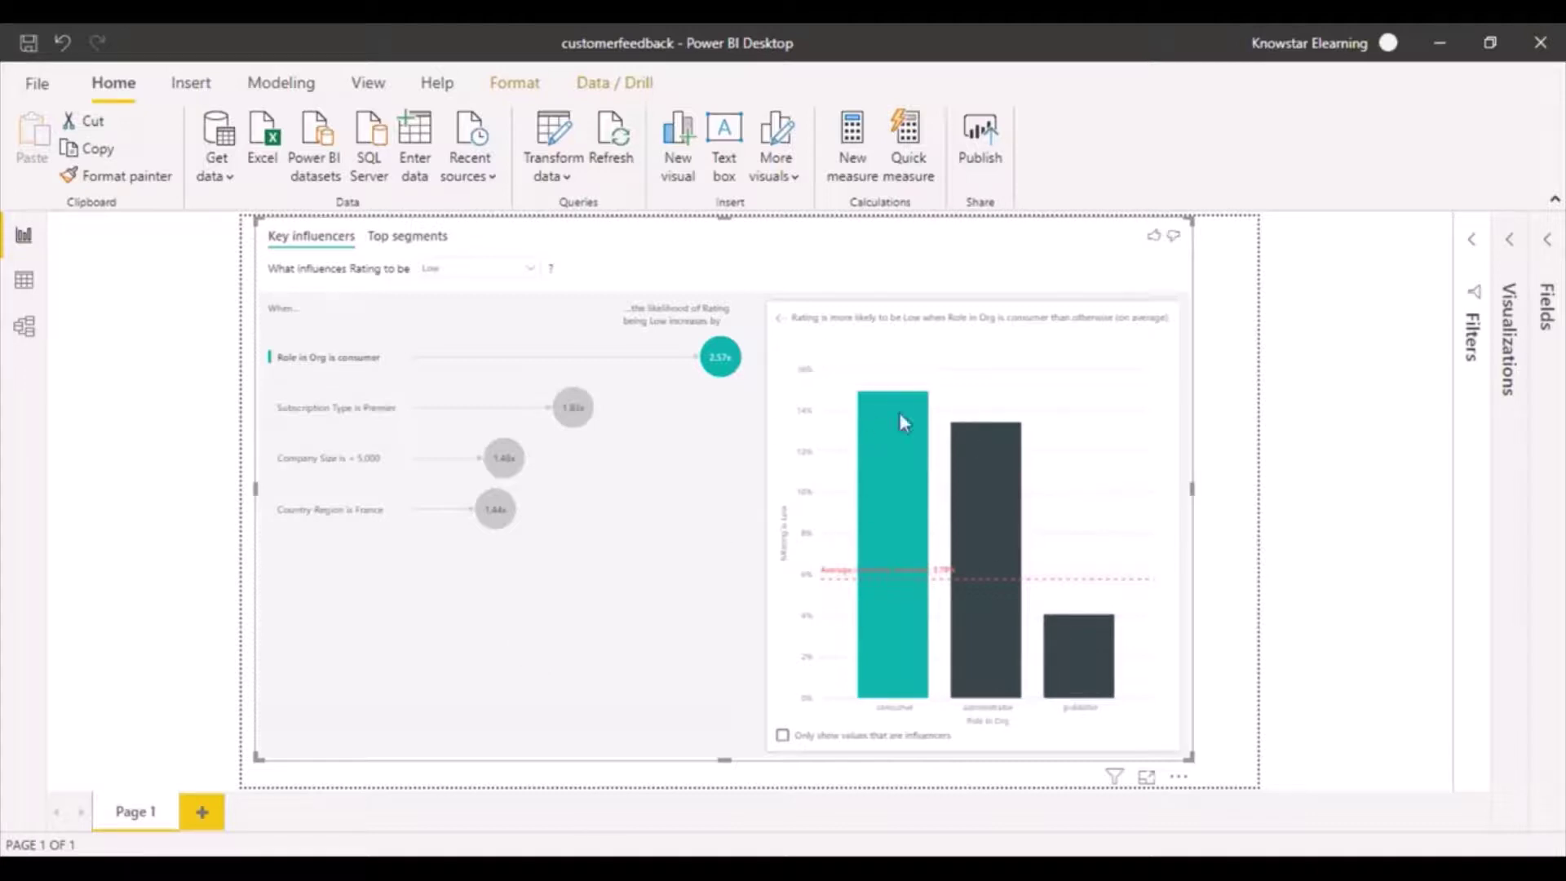
{"action": "mouse_move", "coordinate": [894, 485]}
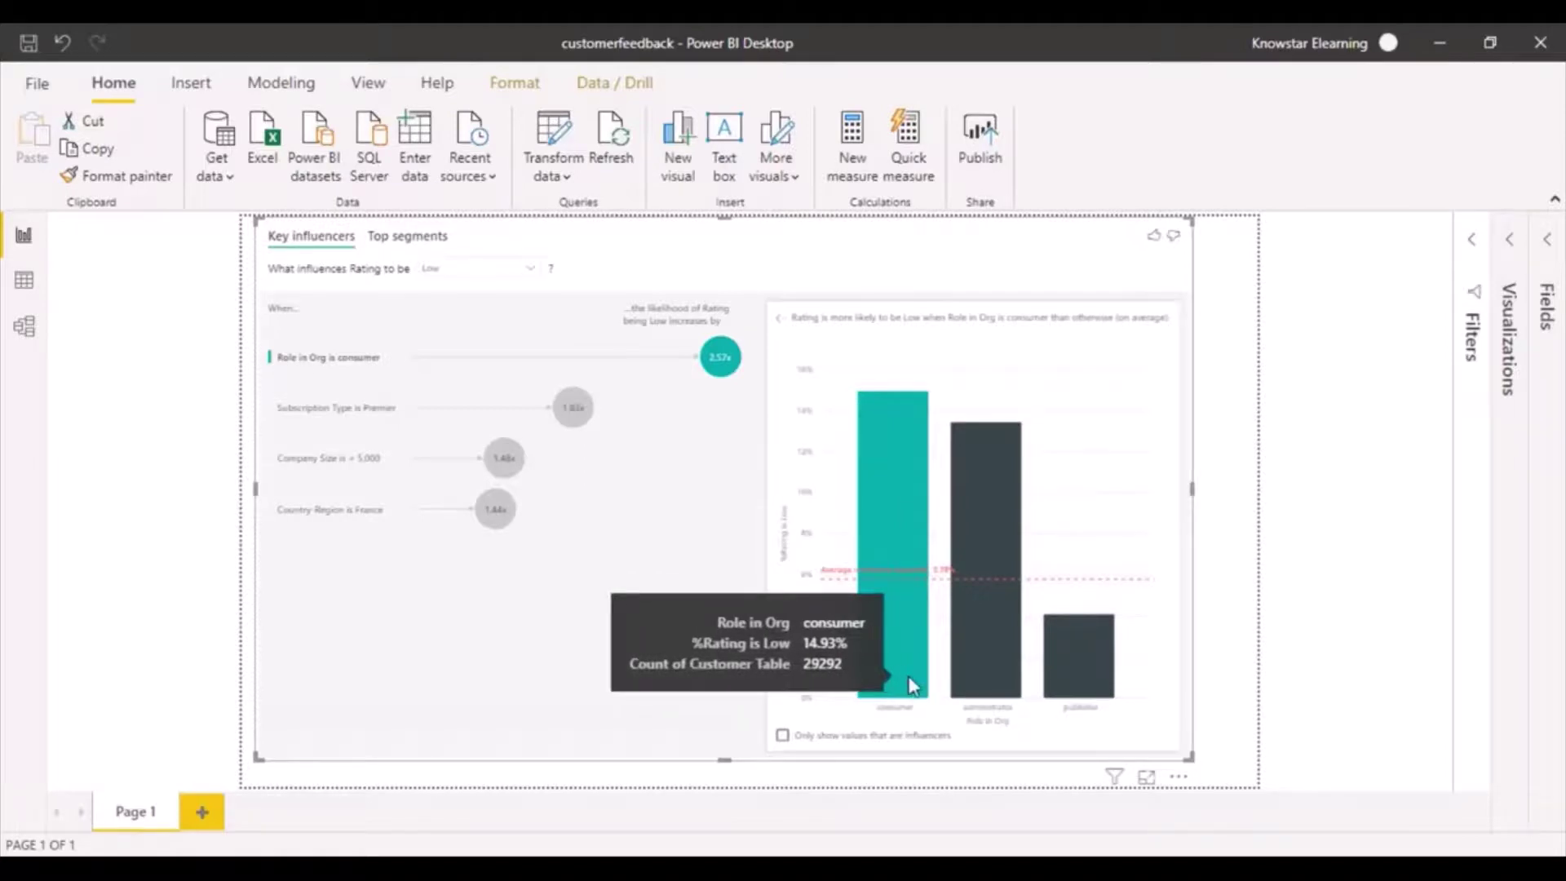
{"action": "mouse_move", "coordinate": [993, 679]}
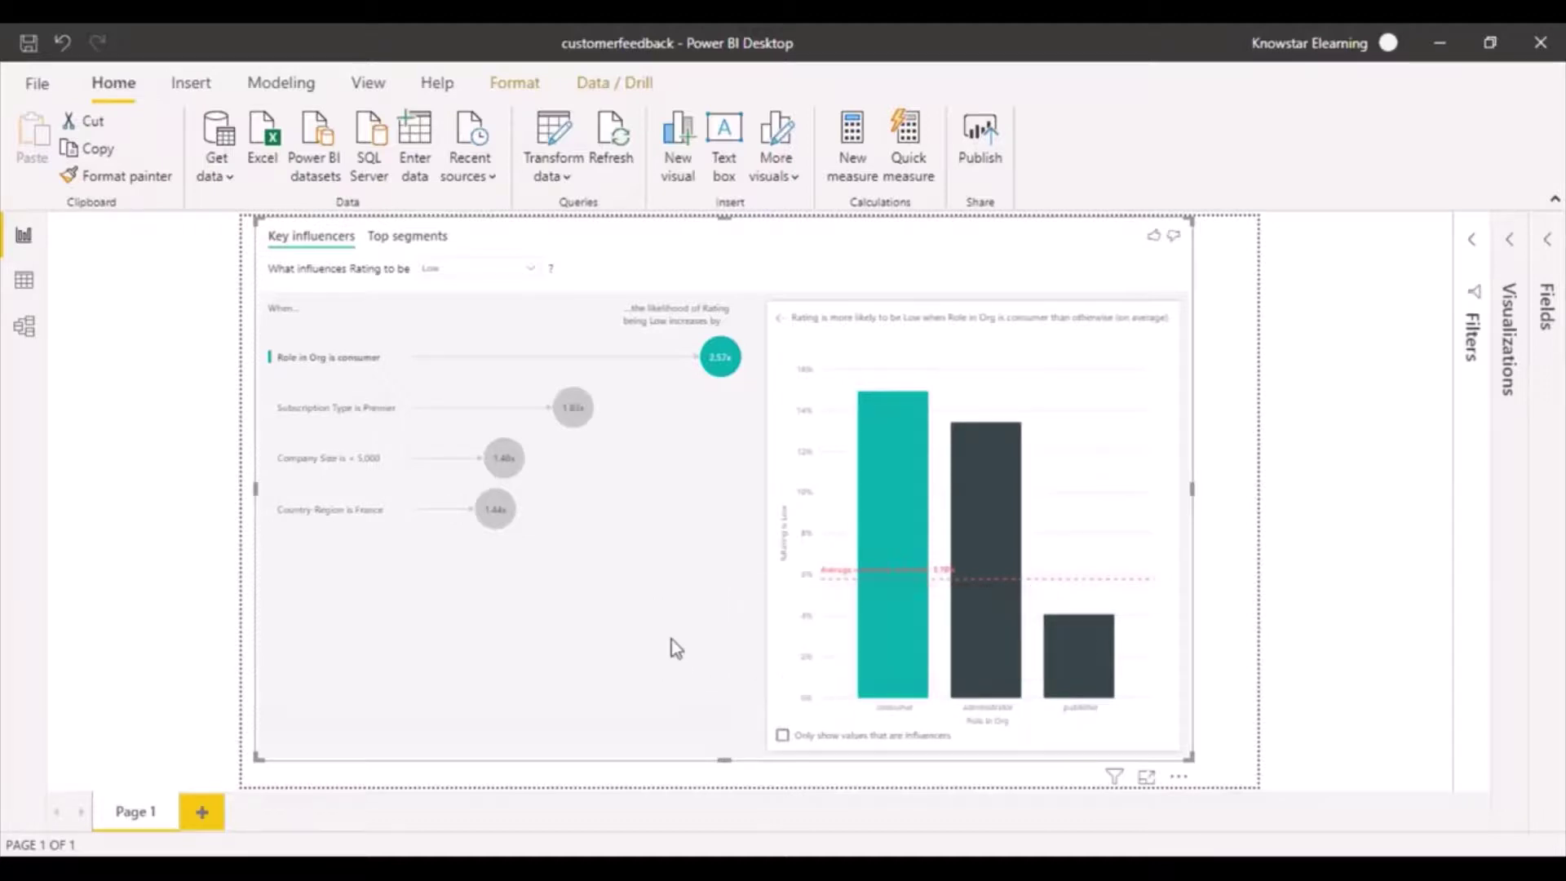
Step: Inspect the Subscription Type is Premier influencer, then show the Top segments view
{"action": "left_click", "coordinate": [349, 417]}
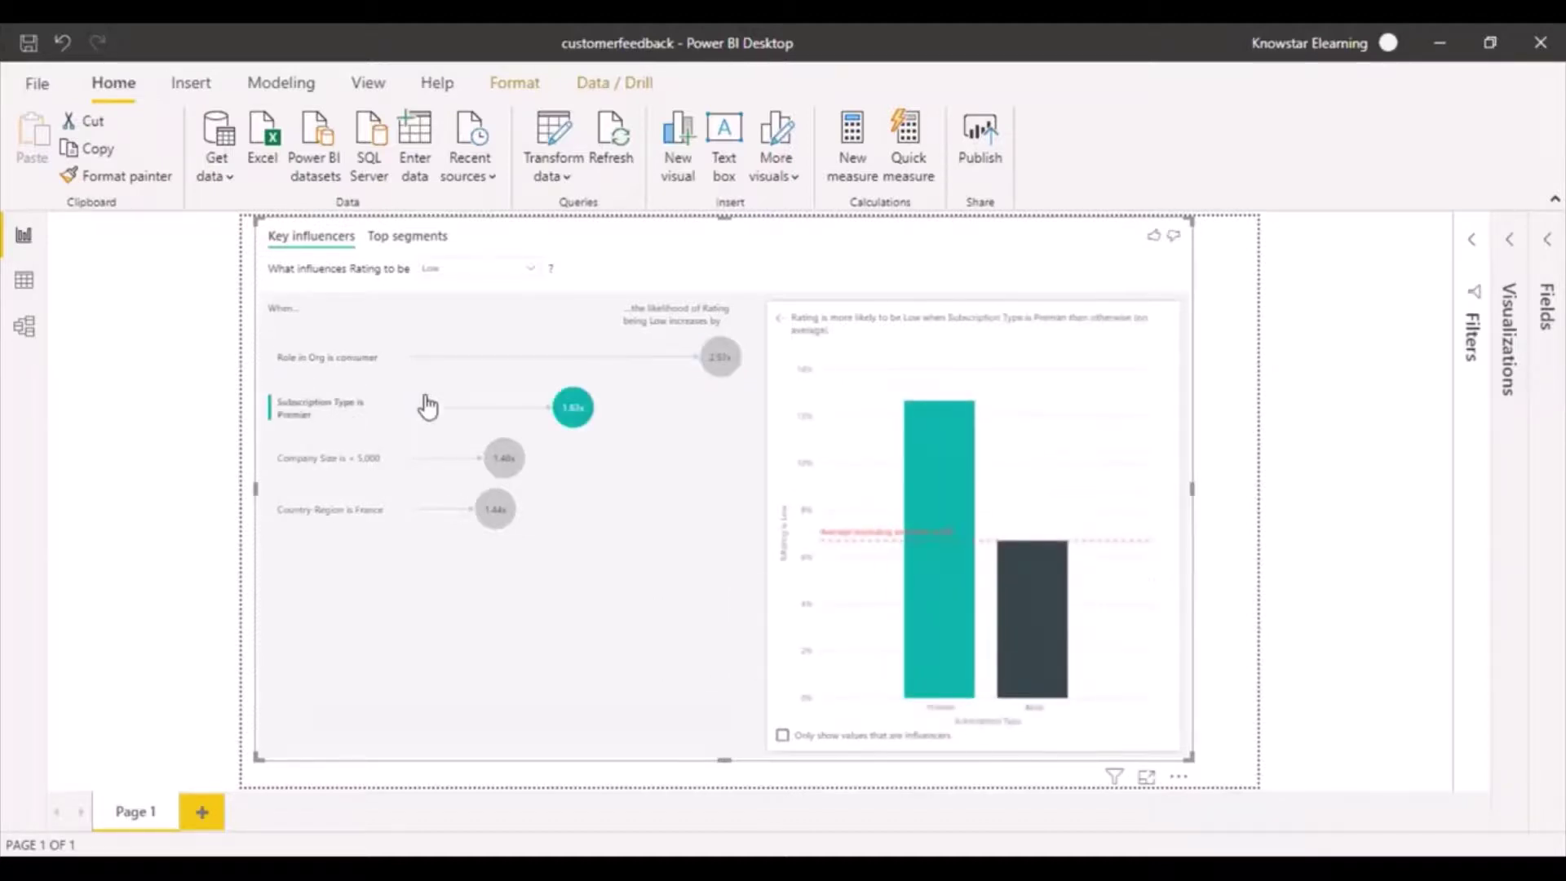
{"action": "mouse_move", "coordinate": [956, 664]}
{"action": "mouse_move", "coordinate": [1023, 616]}
{"action": "left_click", "coordinate": [420, 238]}
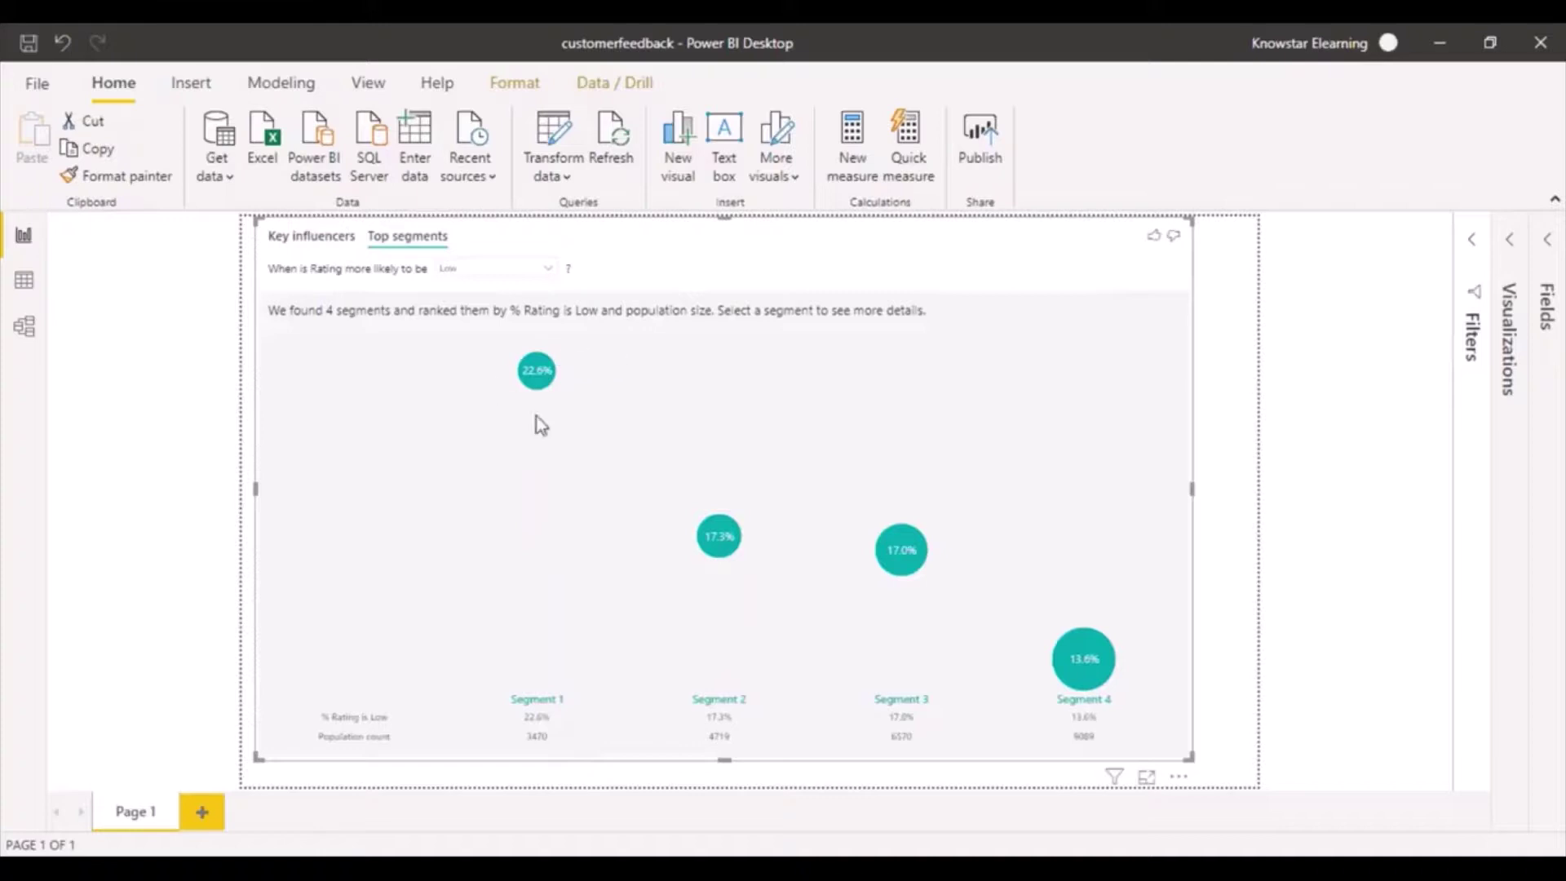
Step: Open Segment 1's details: Company Size < 5,000, France, Premier, 22.6% Low
{"action": "left_click", "coordinate": [547, 704]}
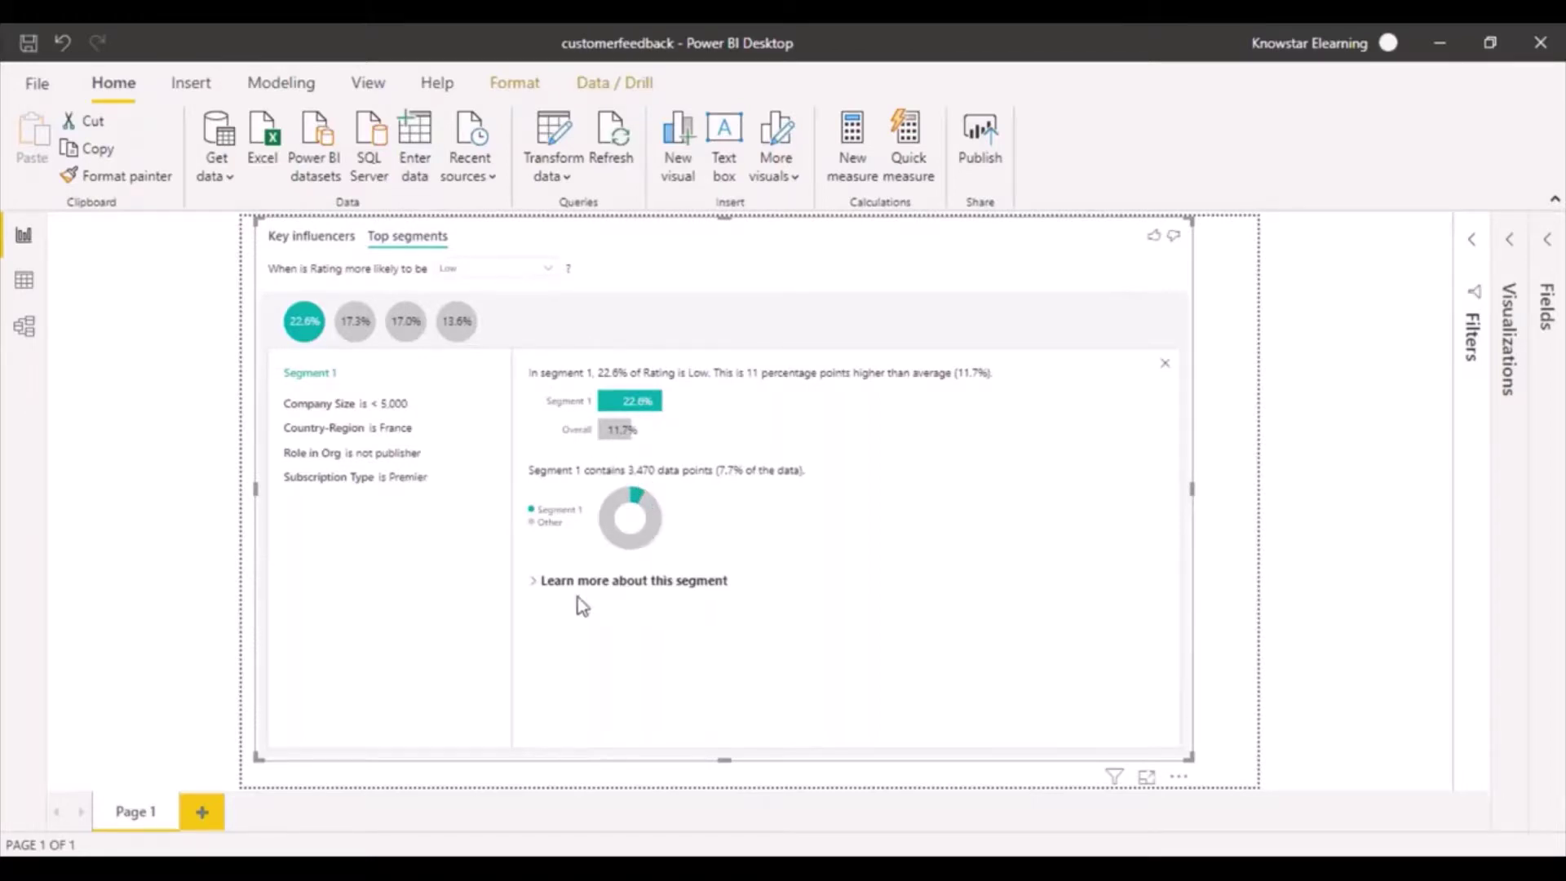
Step: Expand Segment 1's extra insights, view Segment 2 (17.3%), then return to Key influencers
{"action": "left_click", "coordinate": [605, 587]}
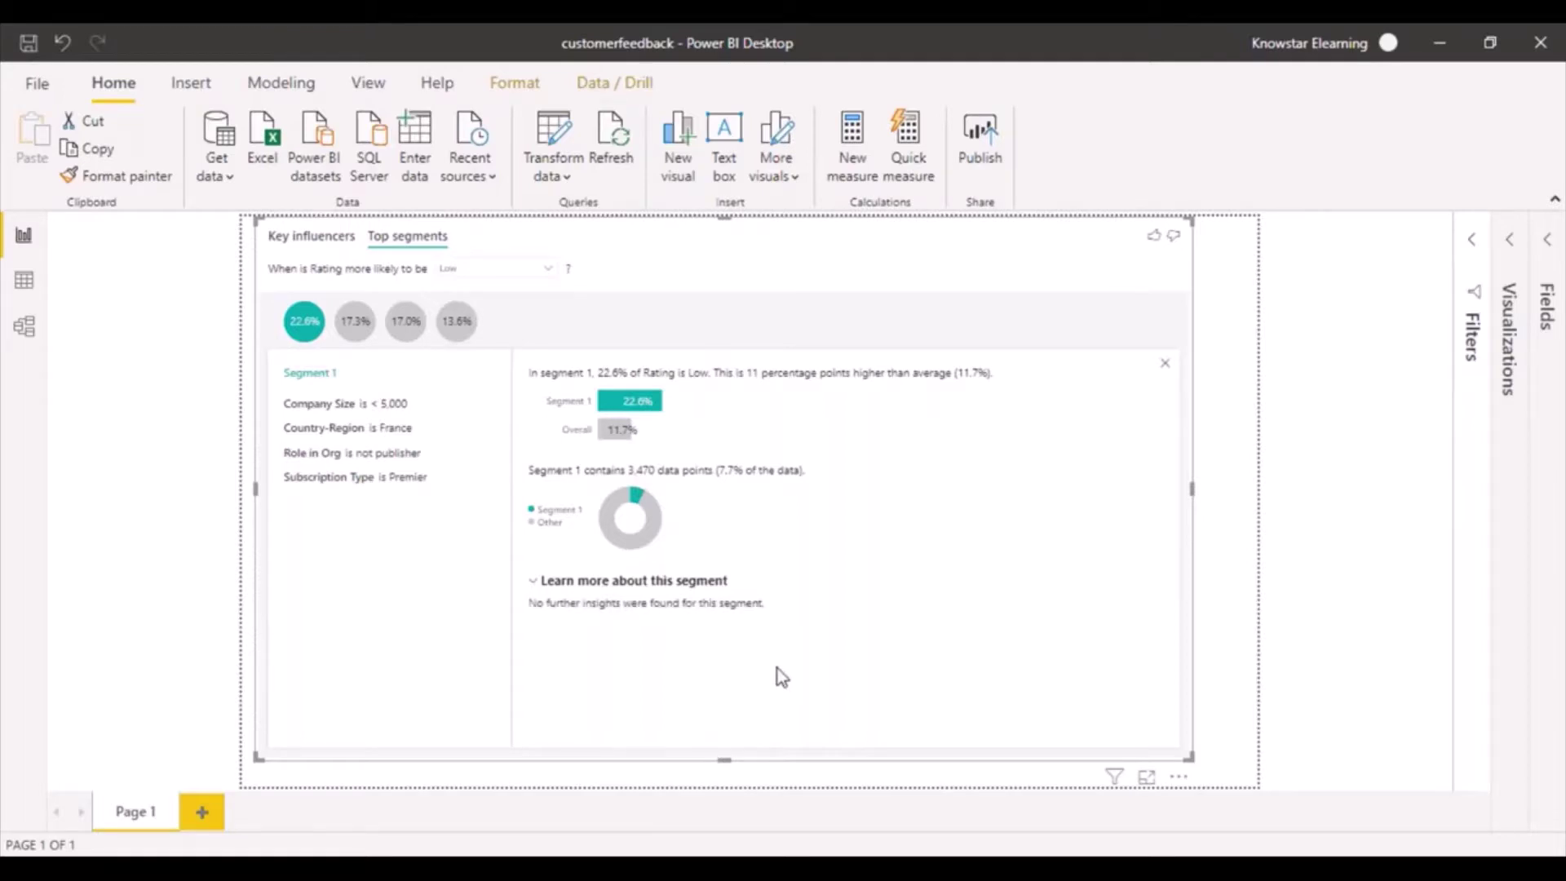
{"action": "left_click", "coordinate": [357, 336]}
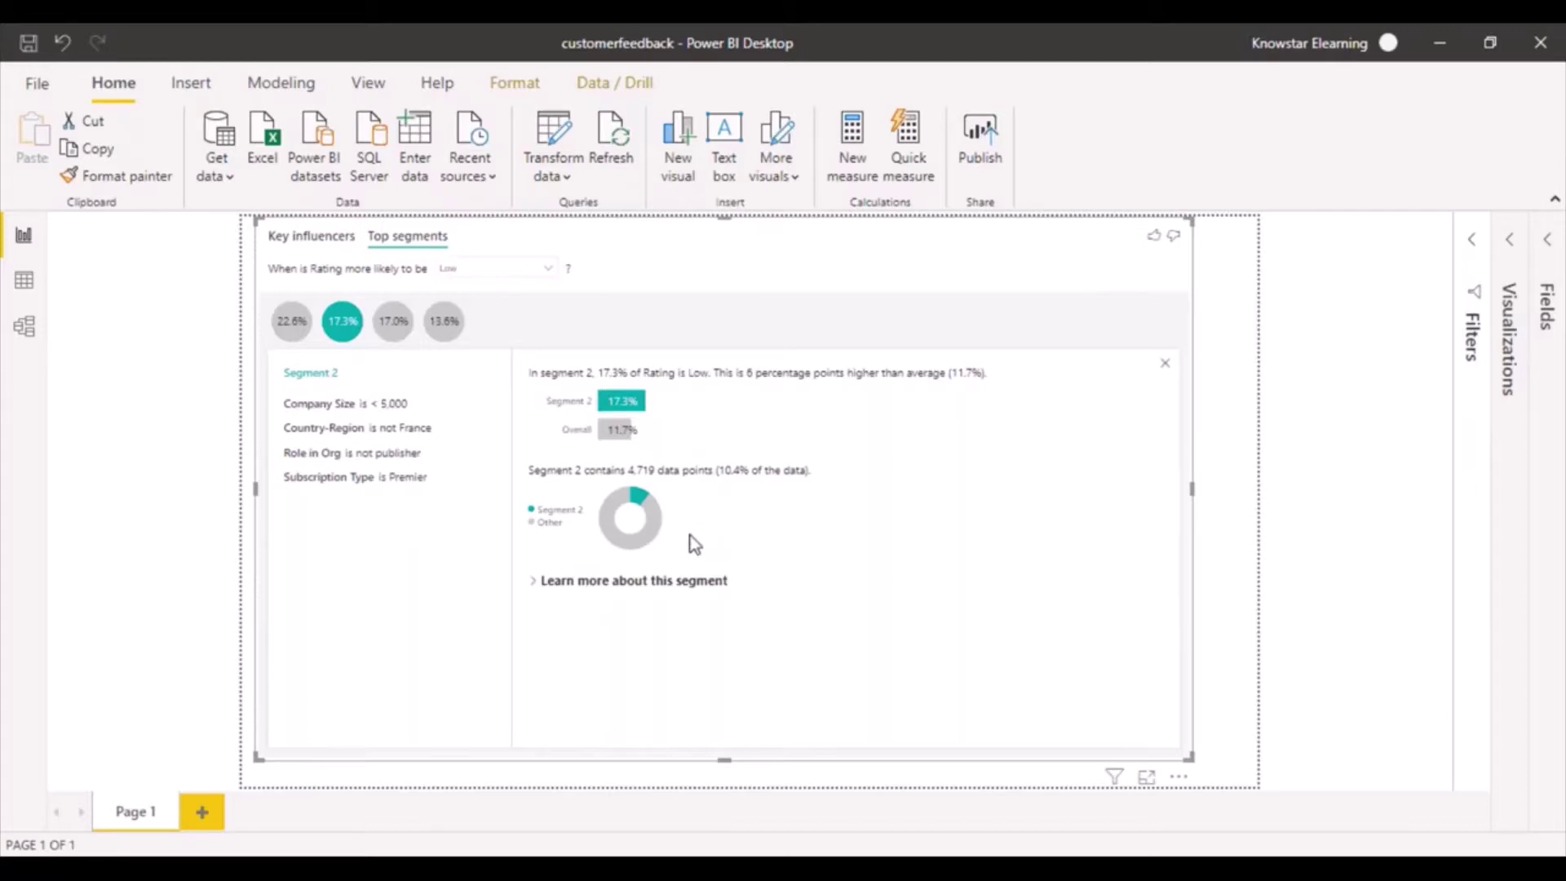
{"action": "left_click", "coordinate": [289, 241]}
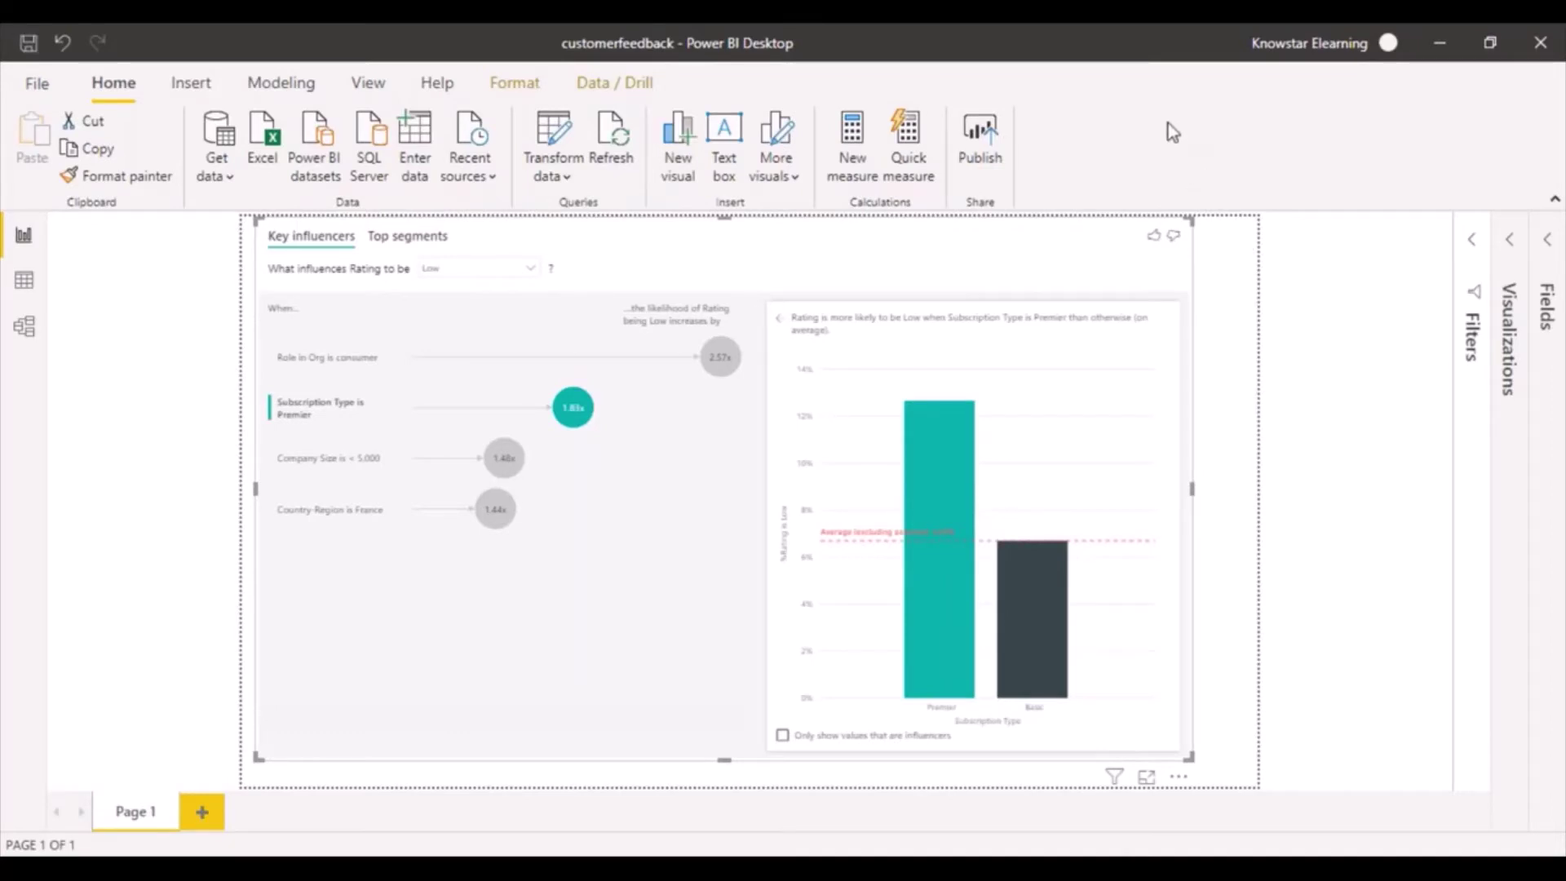
Step: Reopen the Visualizations pane showing Rating and its four Explain by fields
{"action": "left_click", "coordinate": [1510, 243]}
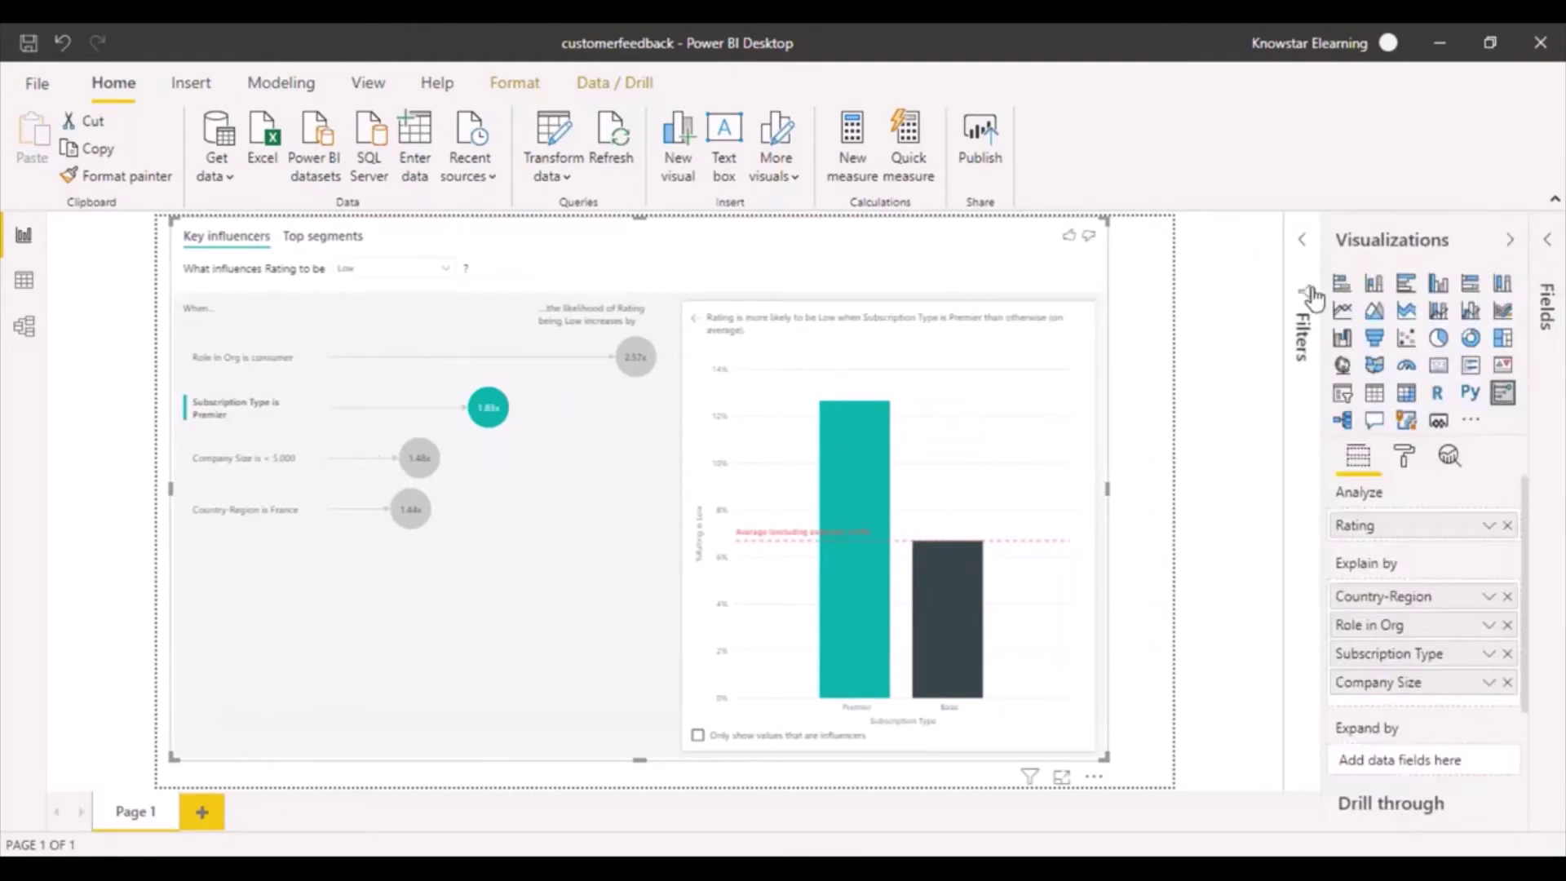